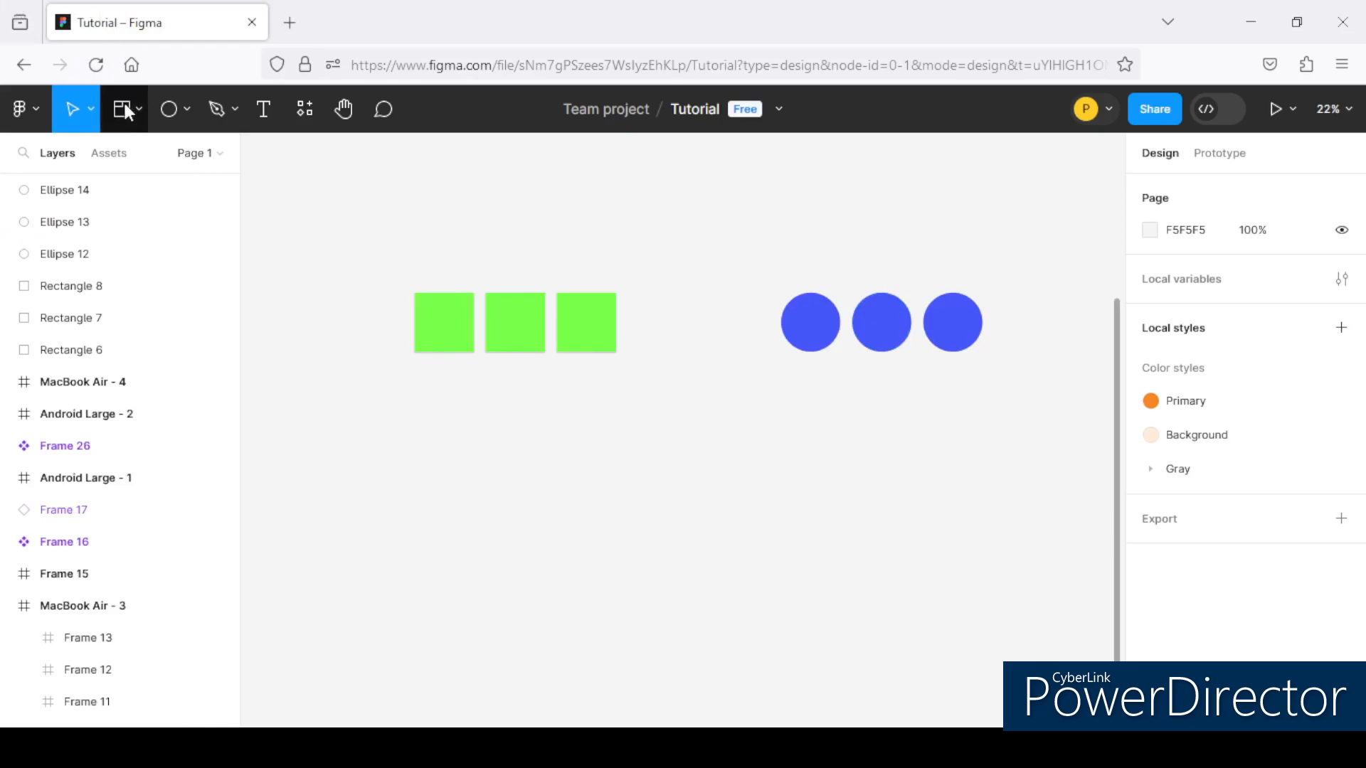
Draw a frame of about 1425 × 861 around the three green squares
click(145, 111)
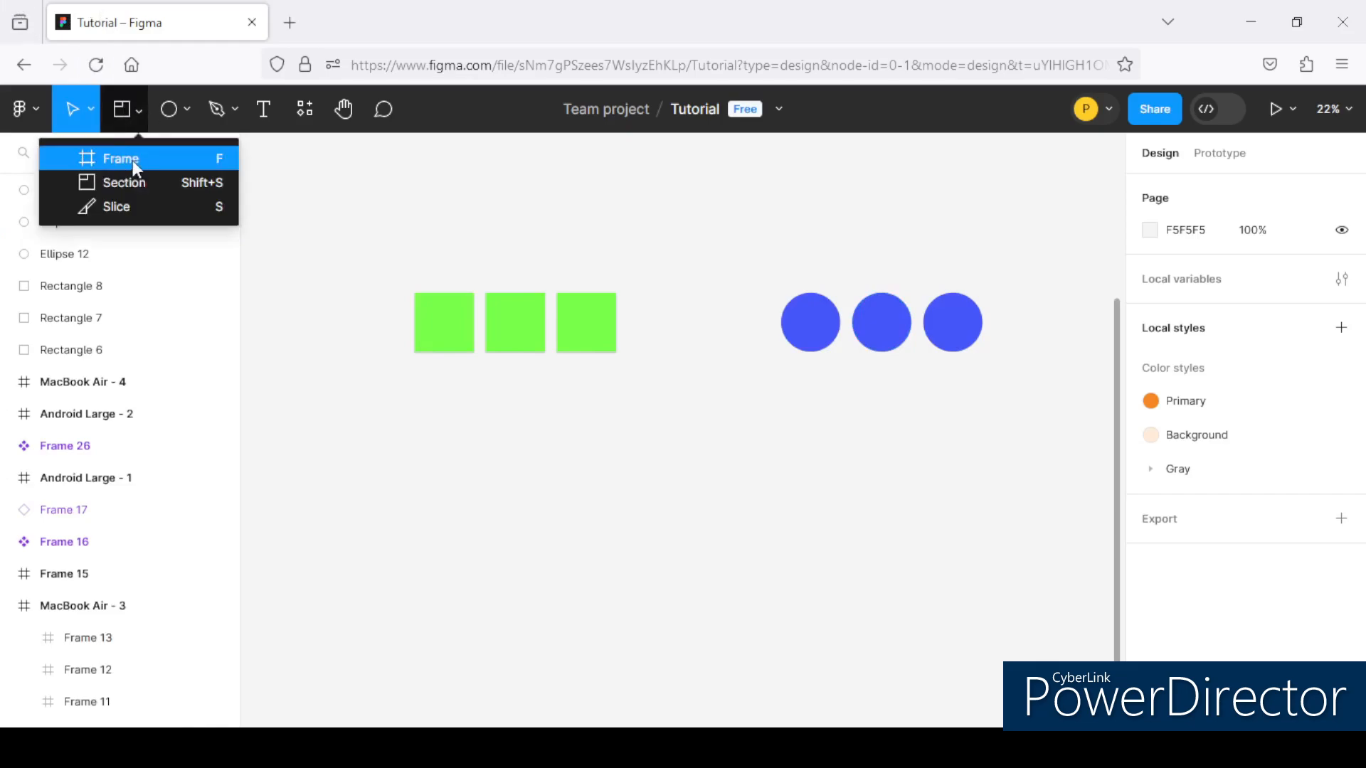
click(132, 160)
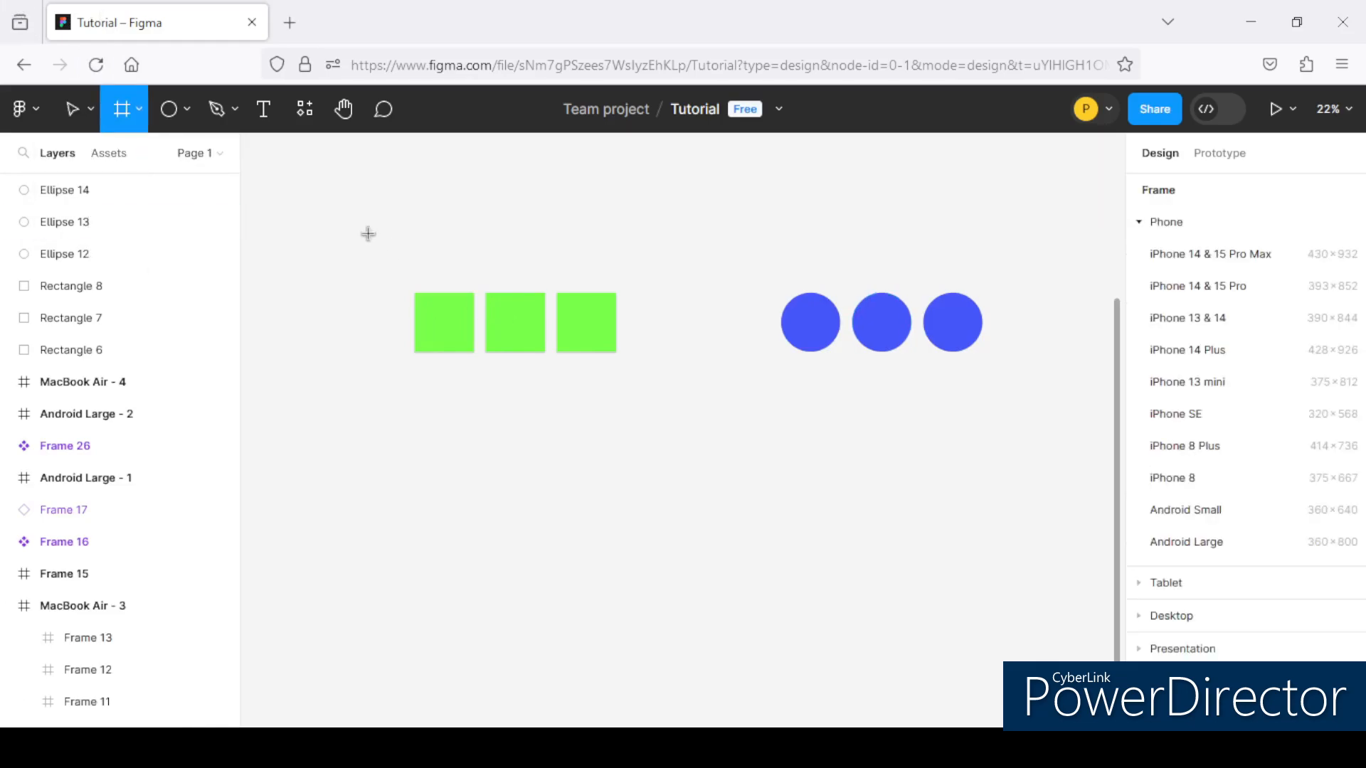
drag(367, 232, 675, 419)
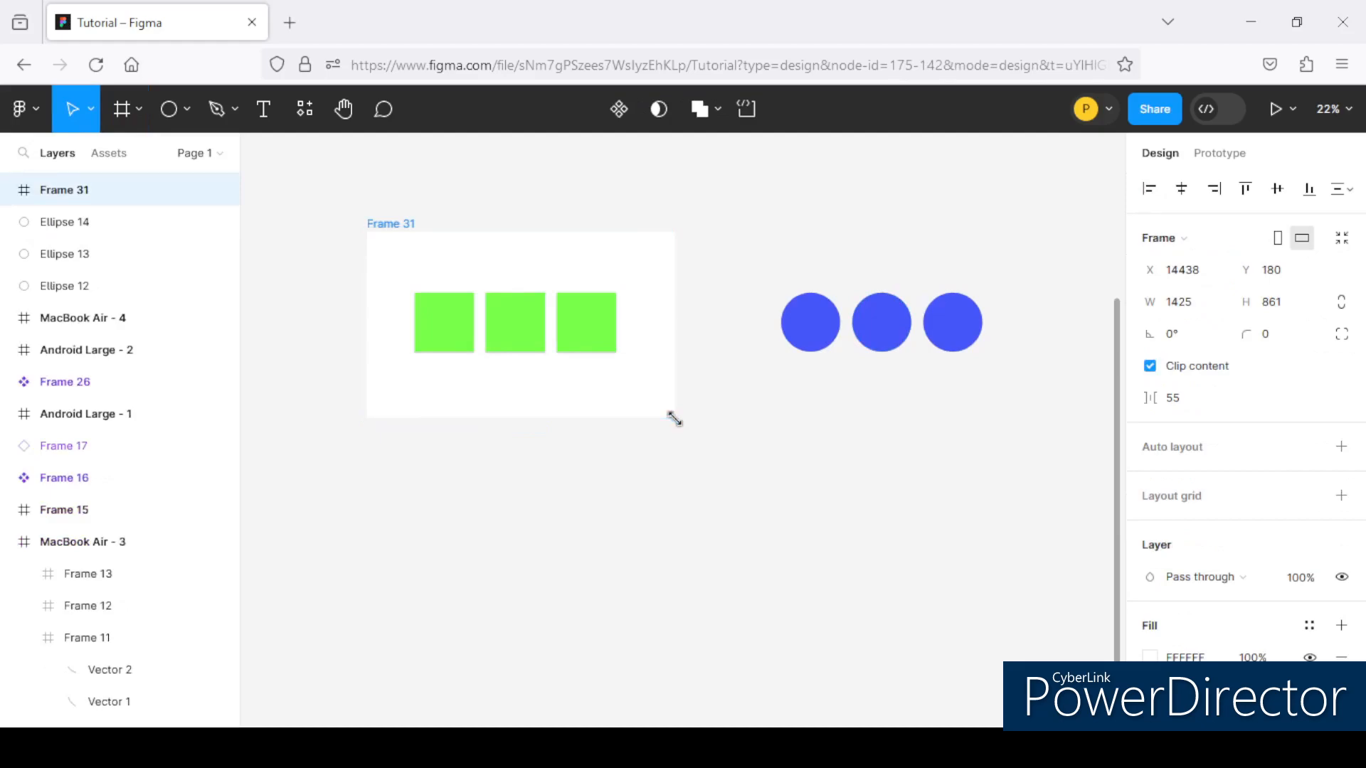
Draw a section about 1308 wide and 861 high around the three blue circles
scroll(384, 270, down, 2)
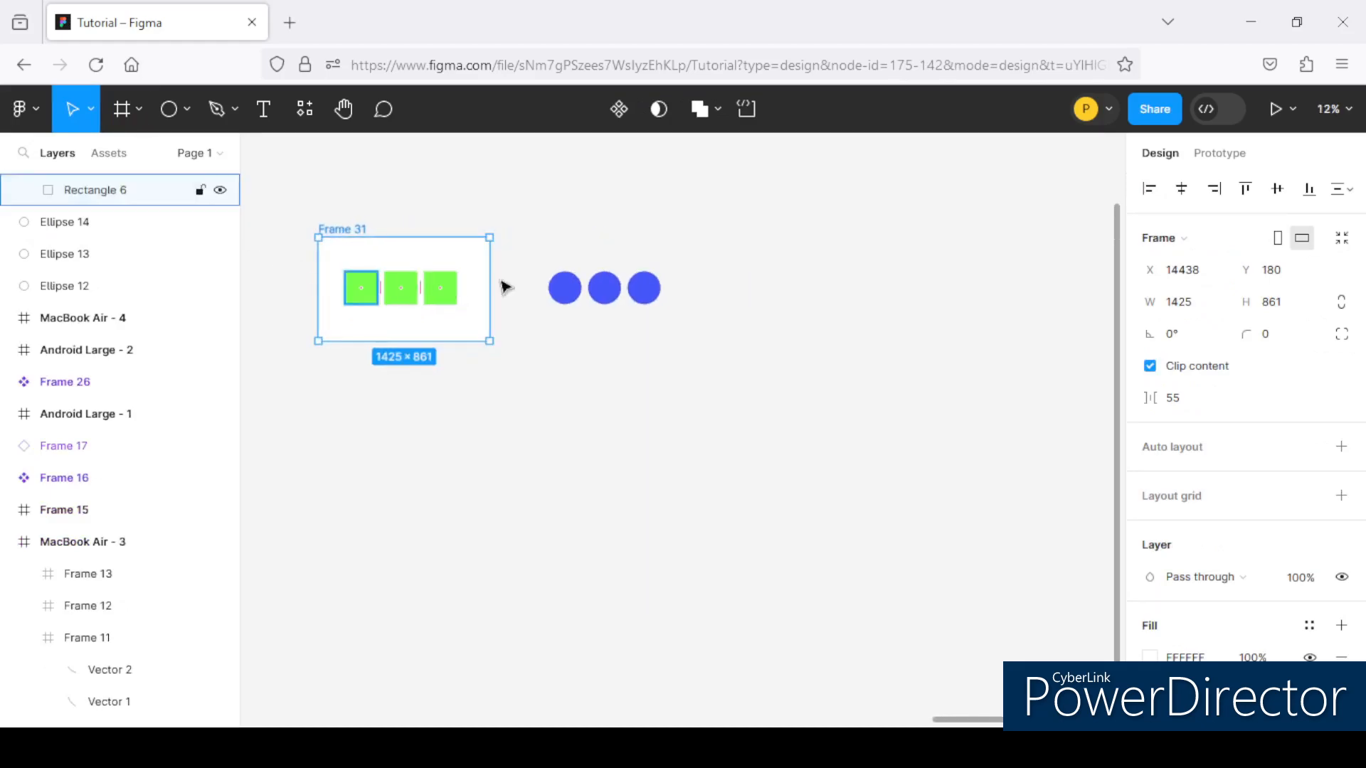
click(140, 119)
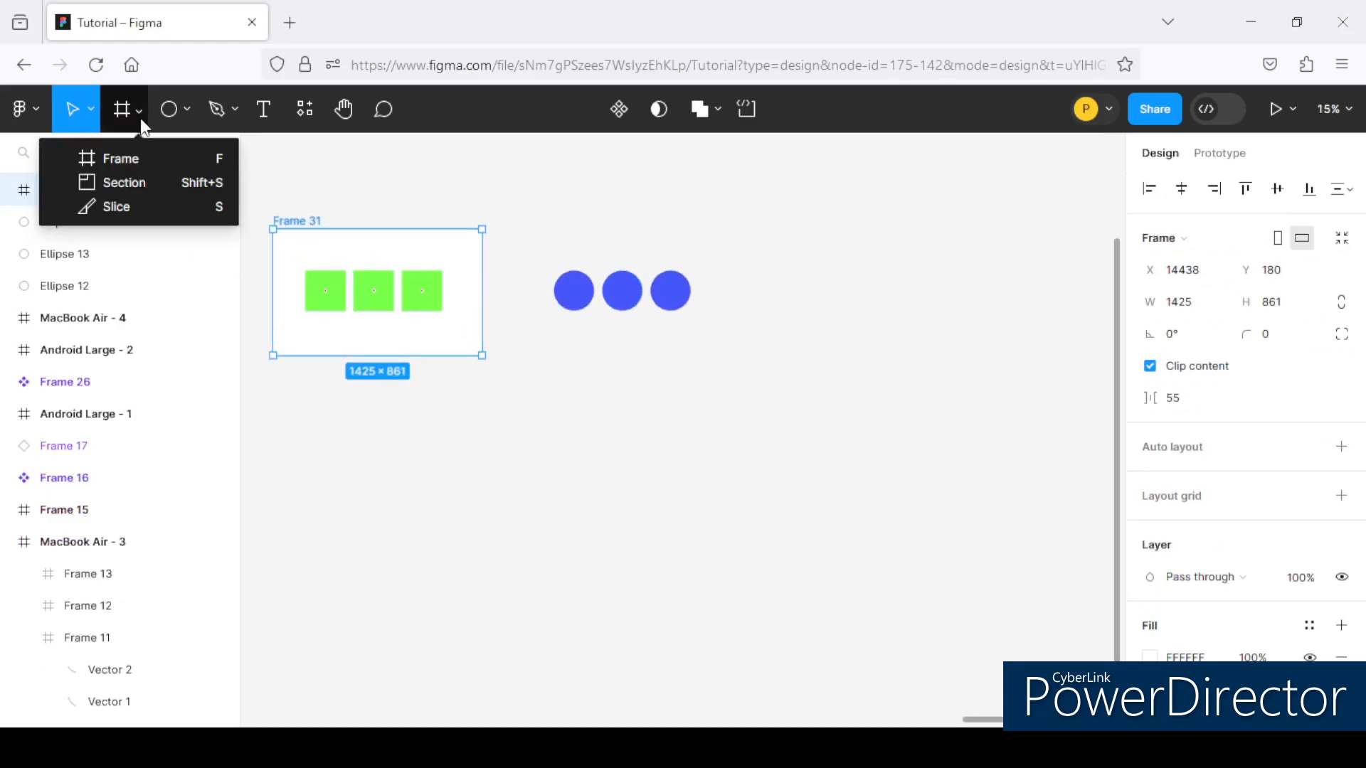
click(172, 191)
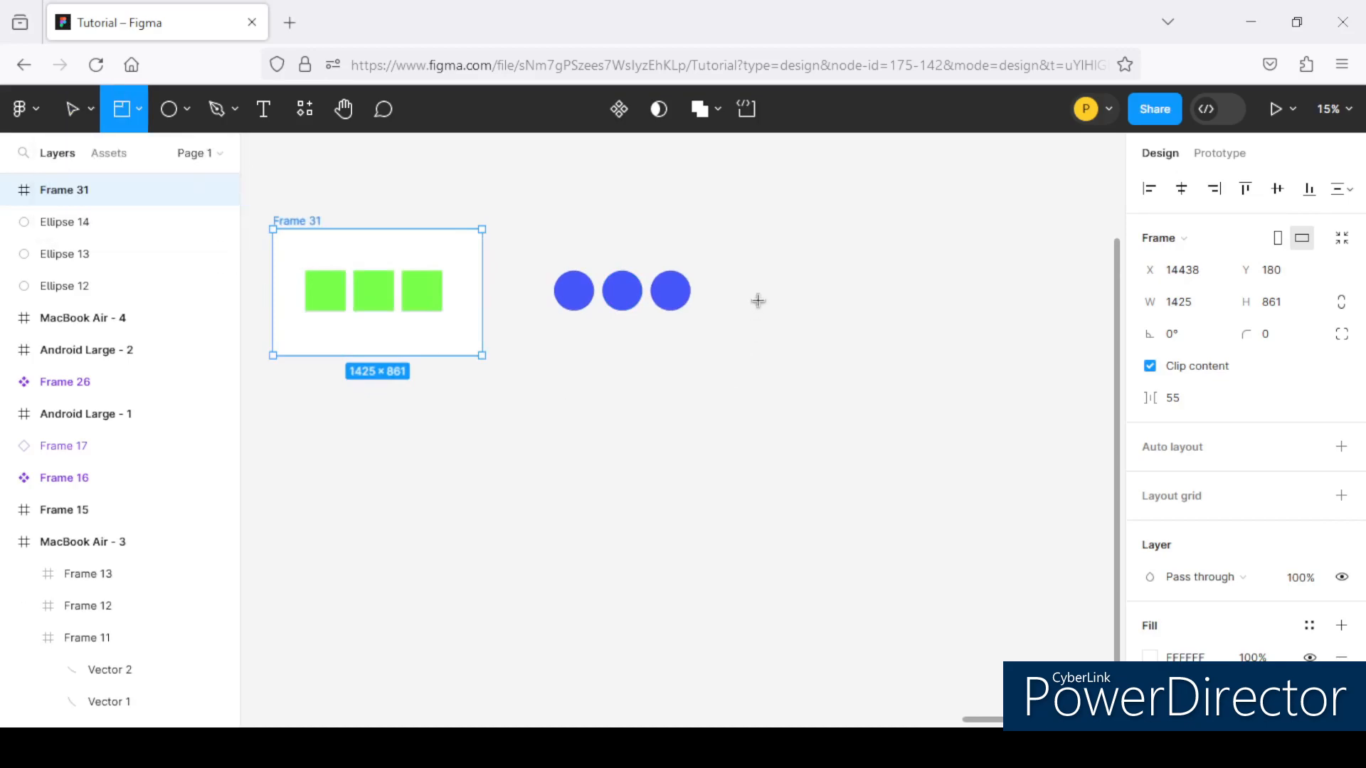
scroll(756, 295, up, 1)
scroll(458, 215, down, 1)
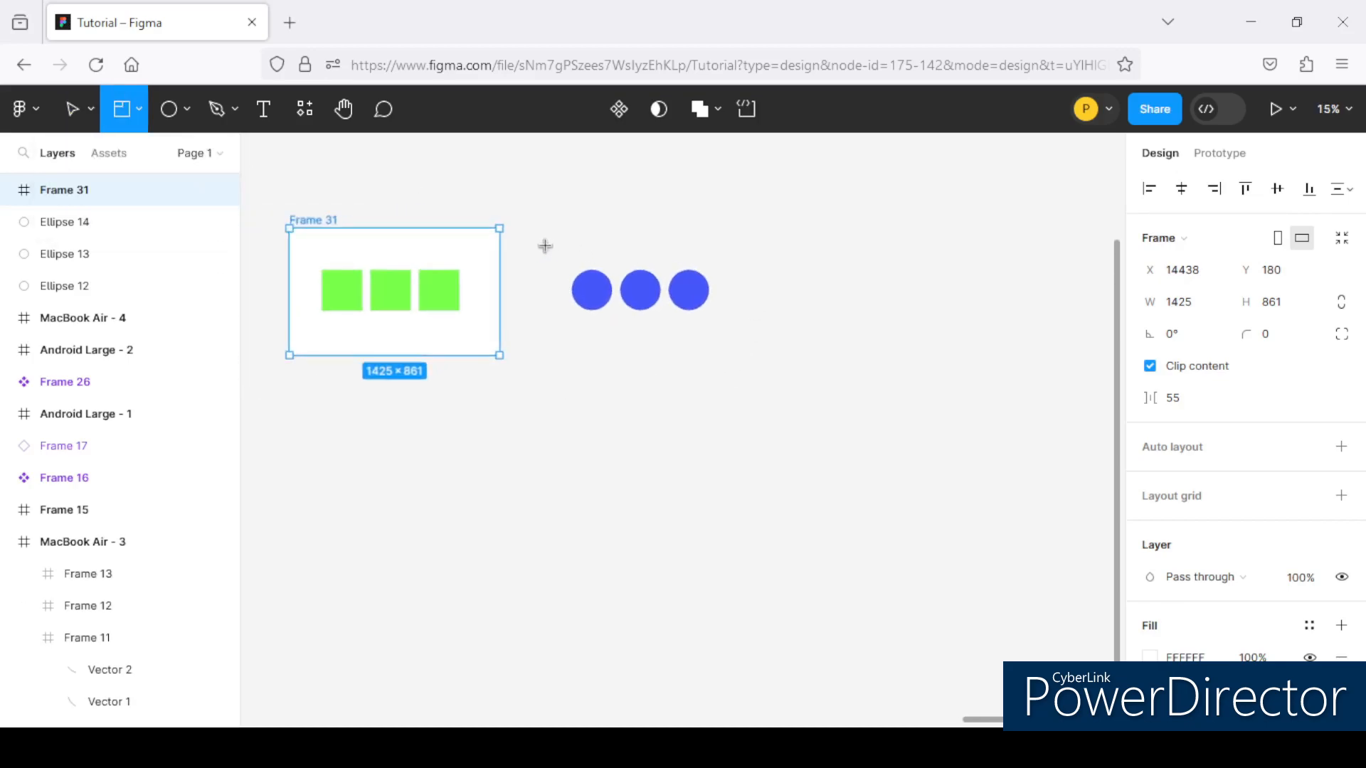
mouse_move(538, 228)
mouse_down()
mouse_move(736, 356)
mouse_move(644, 354)
mouse_move(628, 367)
mouse_move(683, 339)
mouse_move(625, 349)
mouse_move(631, 378)
mouse_move(625, 357)
mouse_move(813, 369)
mouse_move(640, 363)
mouse_move(804, 356)
mouse_up()
Widen the section around the blue circles to about 1376
scroll(632, 378, up, 1)
scroll(628, 356, up, 2)
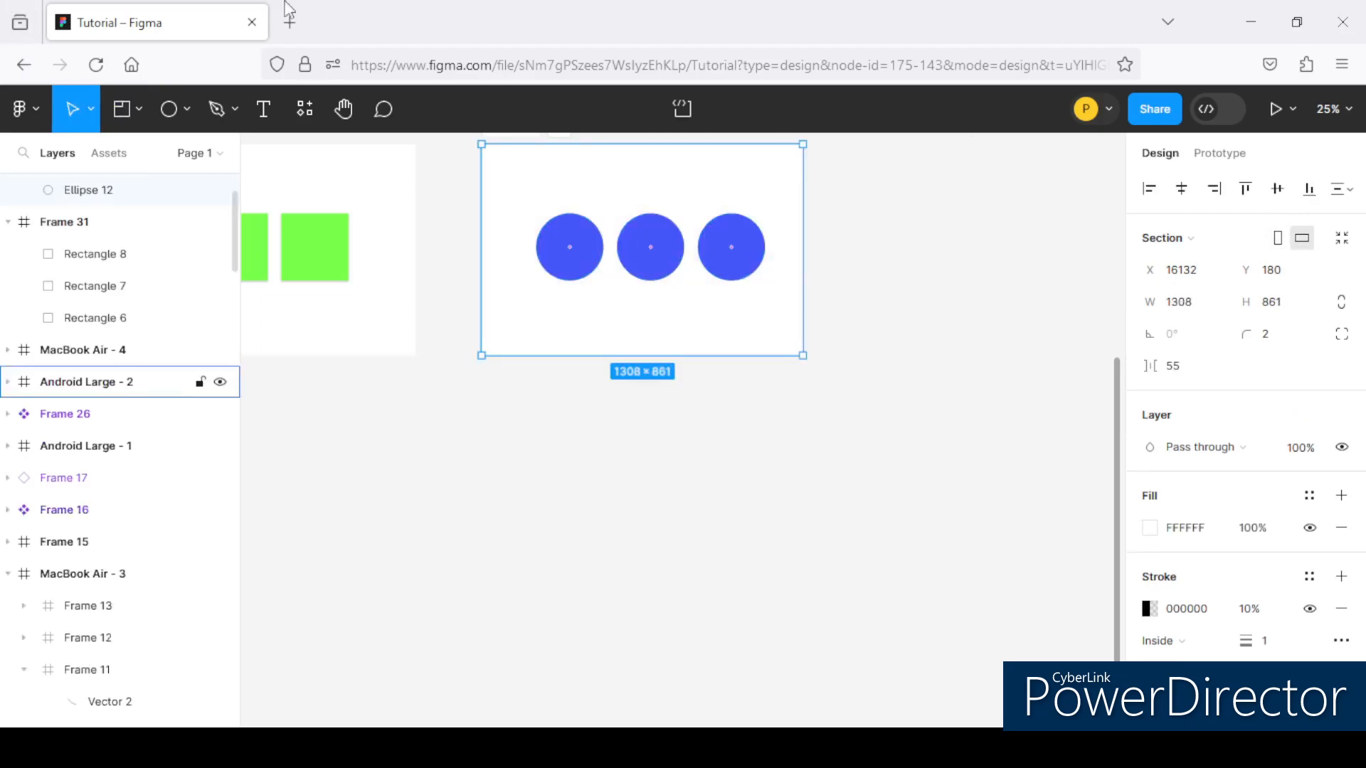
scroll(789, 301, up, 1)
drag(818, 297, 816, 297)
scroll(832, 308, down, 5)
scroll(733, 312, up, 3)
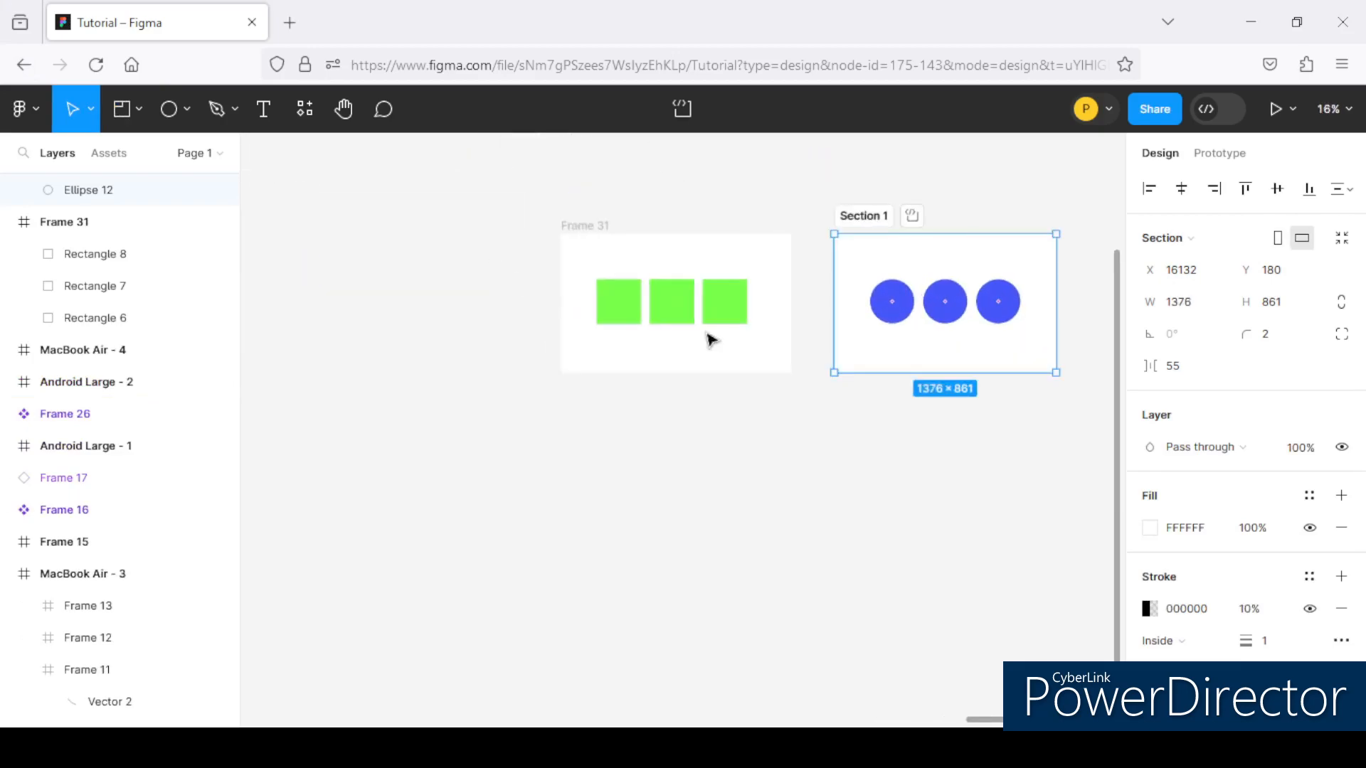
Rename the frame around the green squares to "Squares"
scroll(498, 263, down, 2)
scroll(549, 279, up, 1)
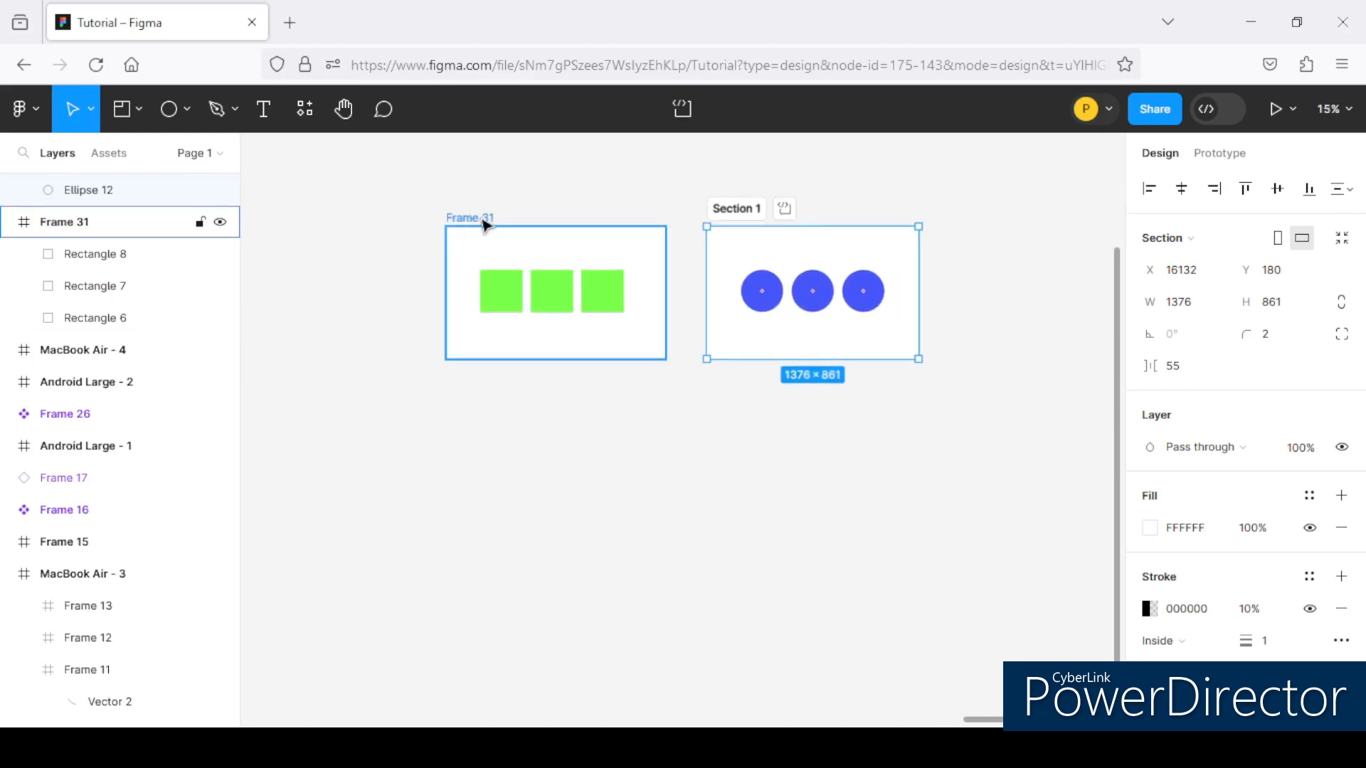
scroll(483, 225, up, 1)
double_click(478, 221)
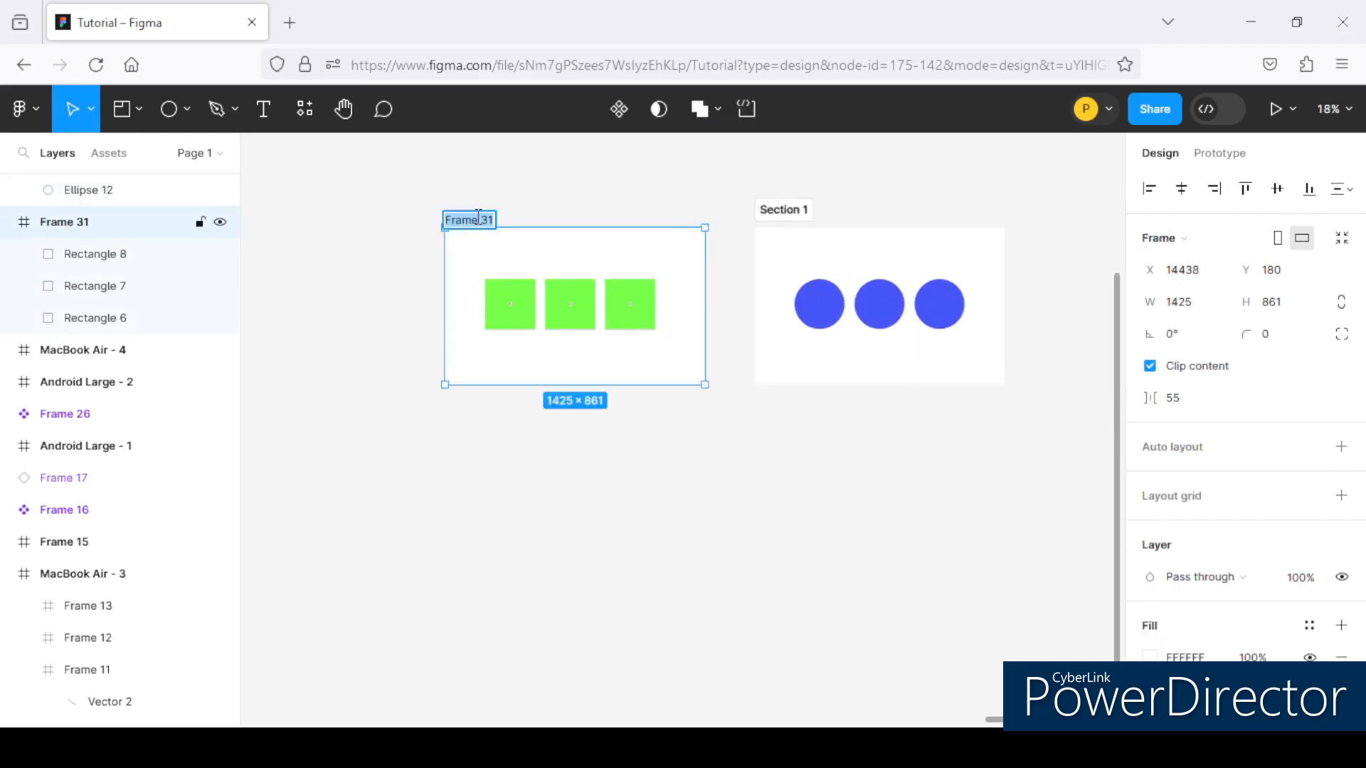
text(Squares)
Rename the section around the blue circles to "Circles"
scroll(482, 308, down, 2)
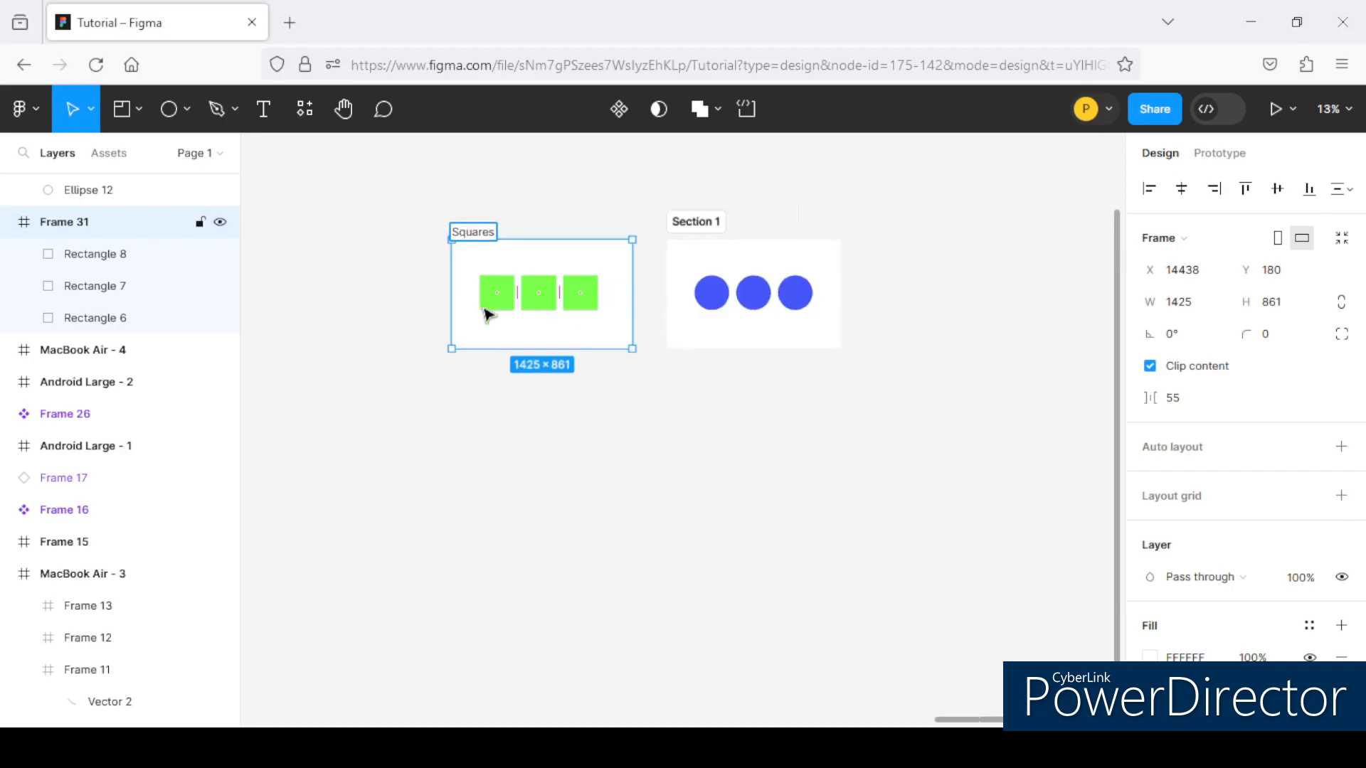
scroll(703, 229, up, 1)
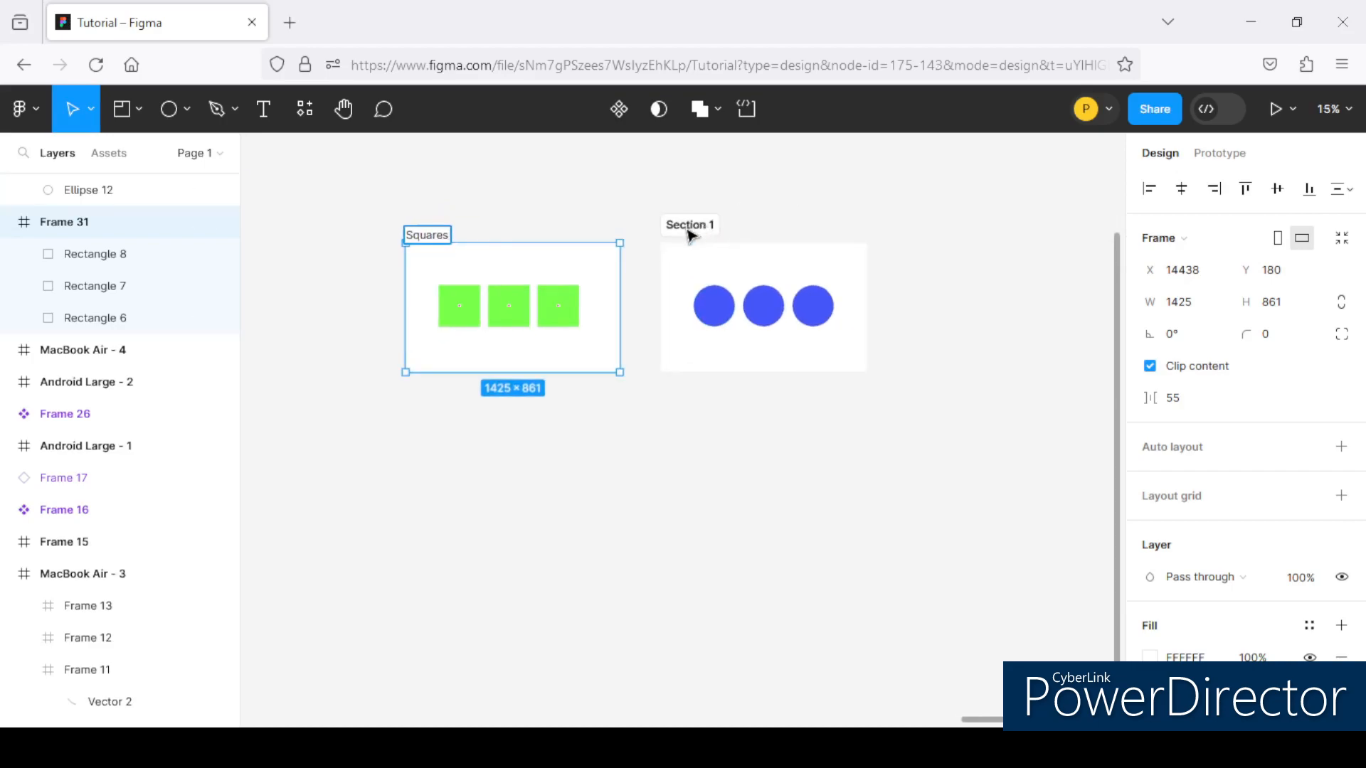
click(692, 226)
double_click(703, 225)
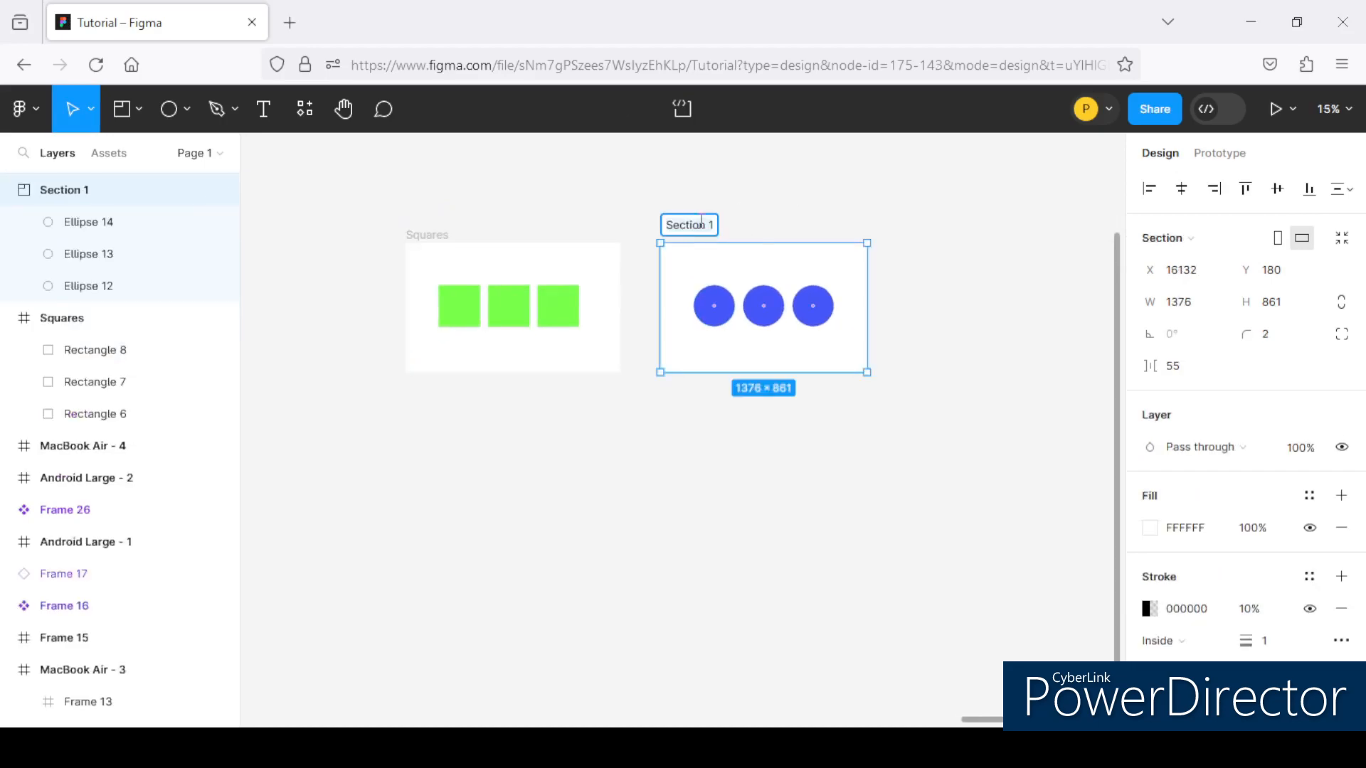
text(Circles)
click(824, 217)
Select the Squares frame and Circles section together and inspect their shared fill colour options
scroll(508, 313, up, 1)
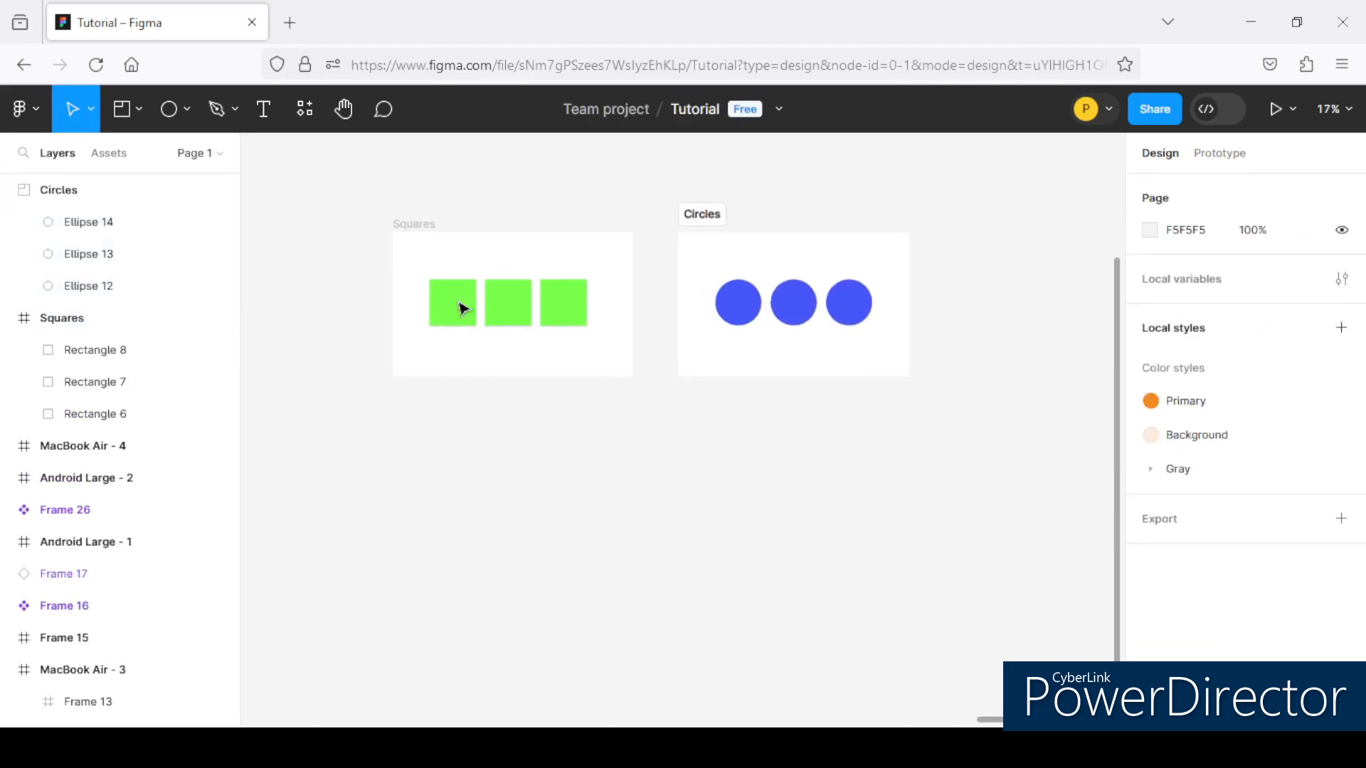
click(425, 225)
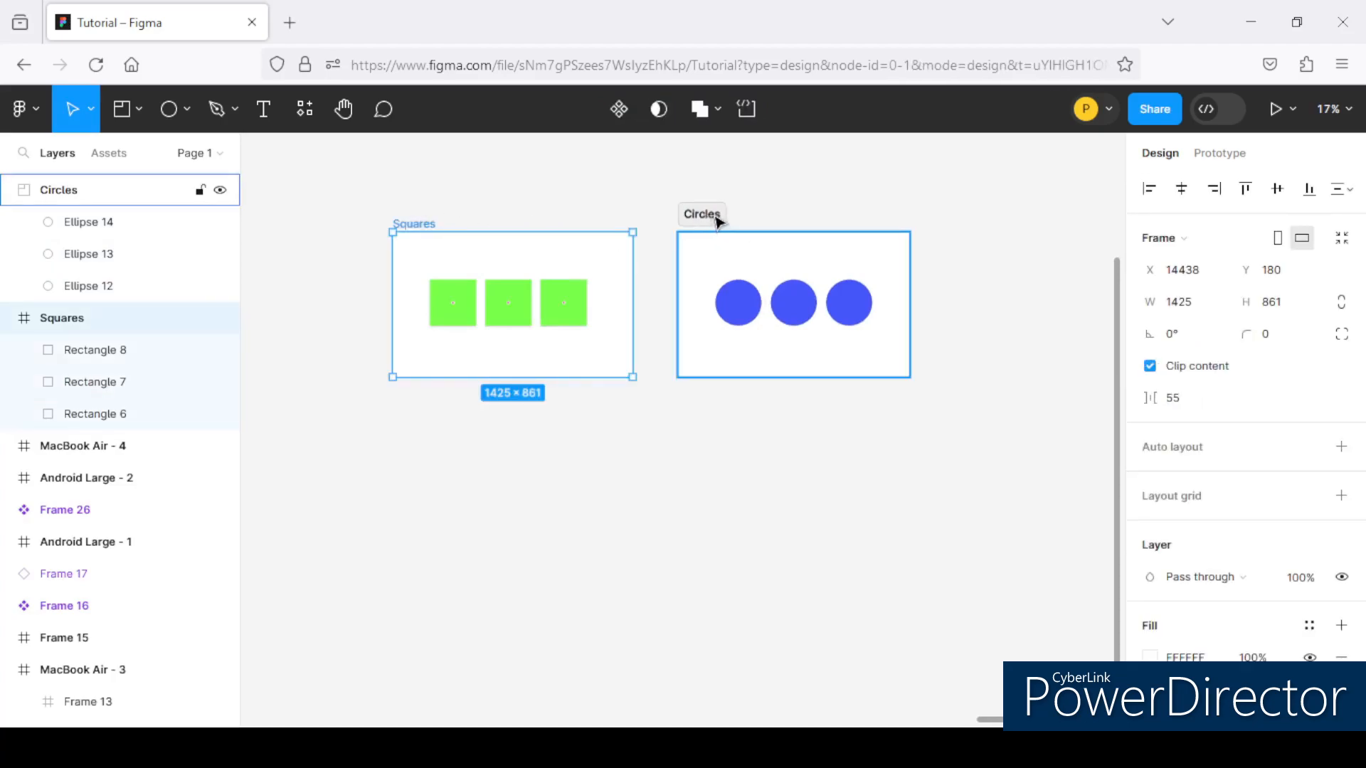
shift+click(715, 229)
scroll(1268, 615, down, 5)
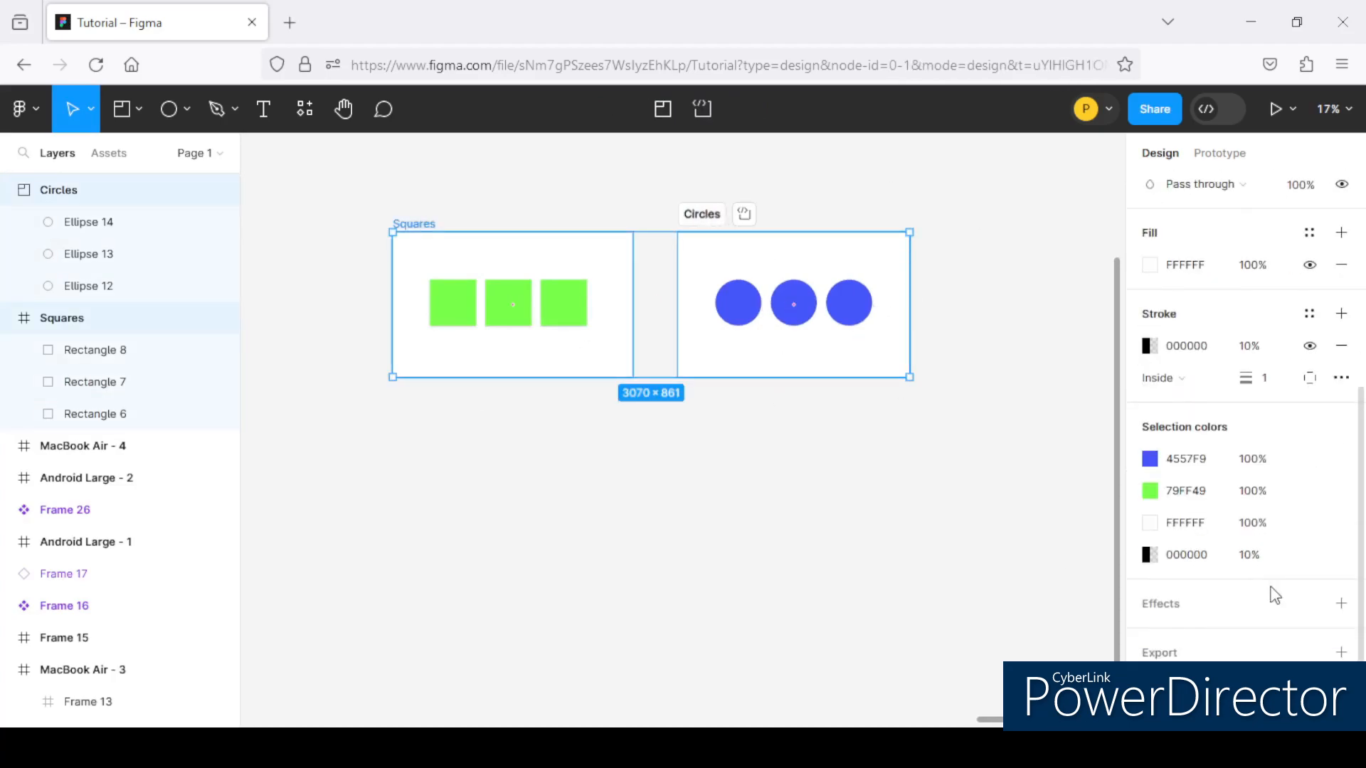
click(1155, 268)
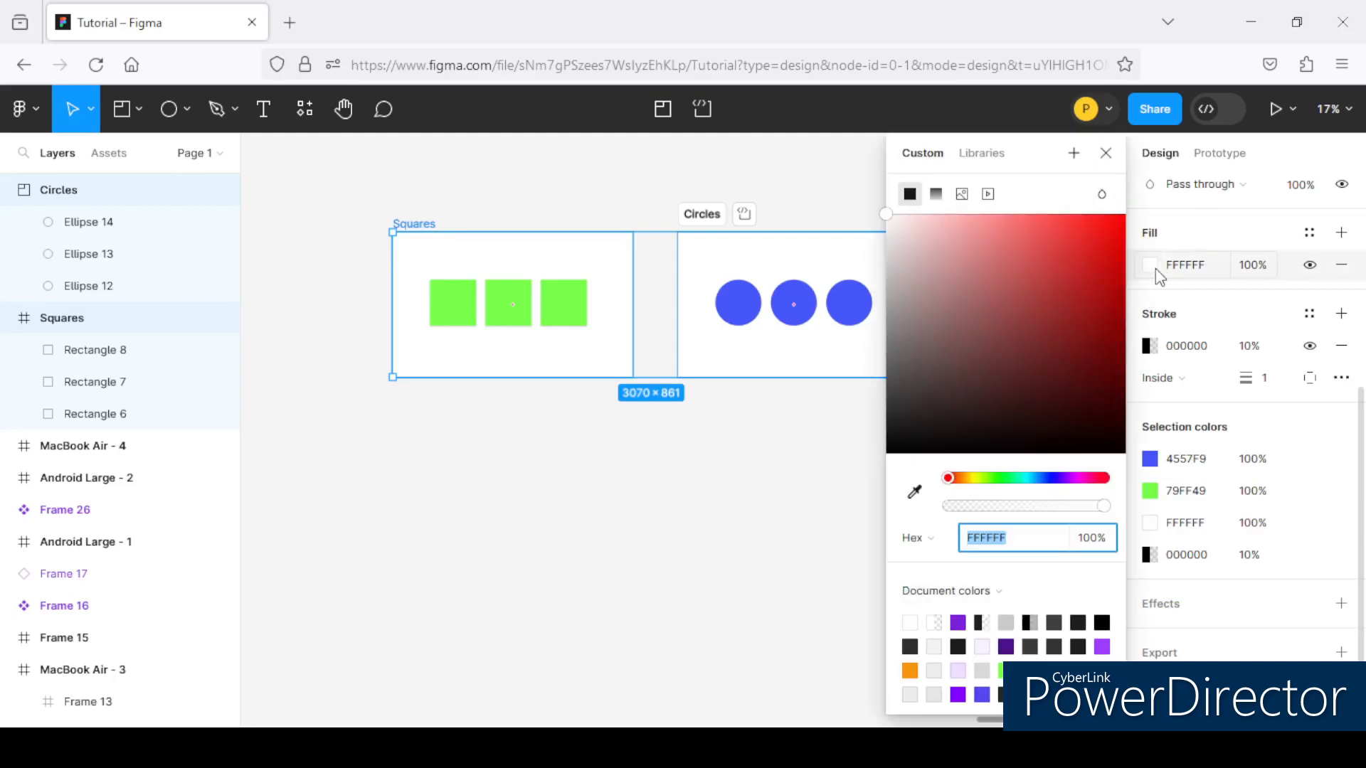
drag(1020, 236, 961, 318)
drag(901, 434, 831, 194)
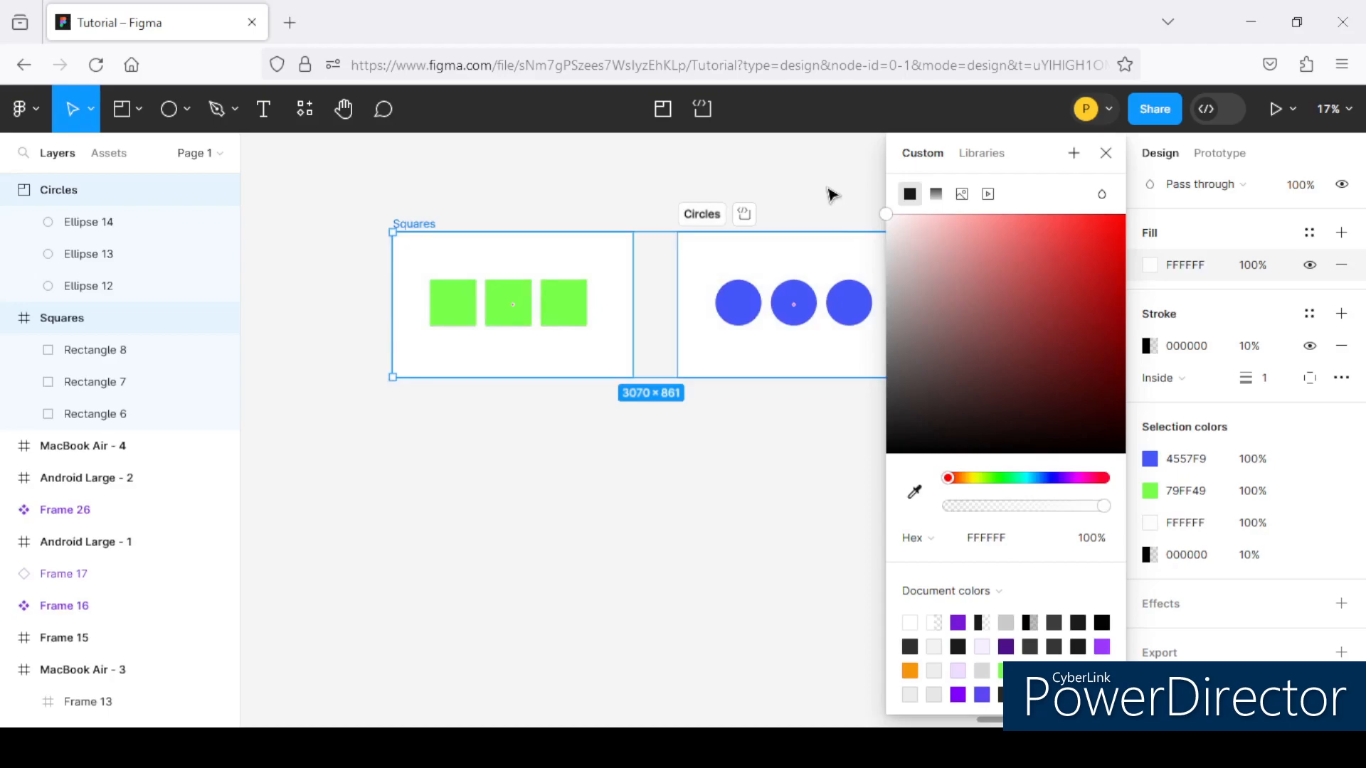
click(831, 194)
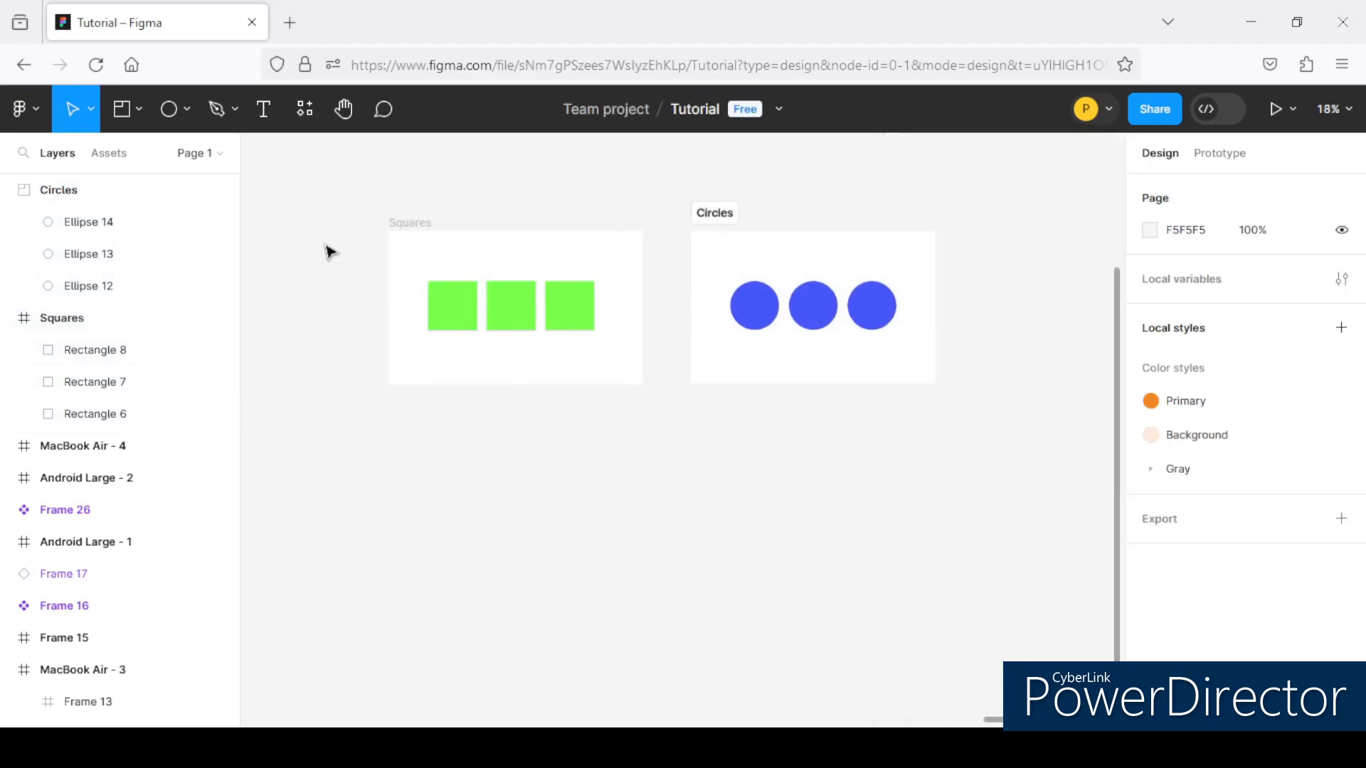
Select all three green squares inside the Squares frame and examine their constraints settings
scroll(391, 282, up, 1)
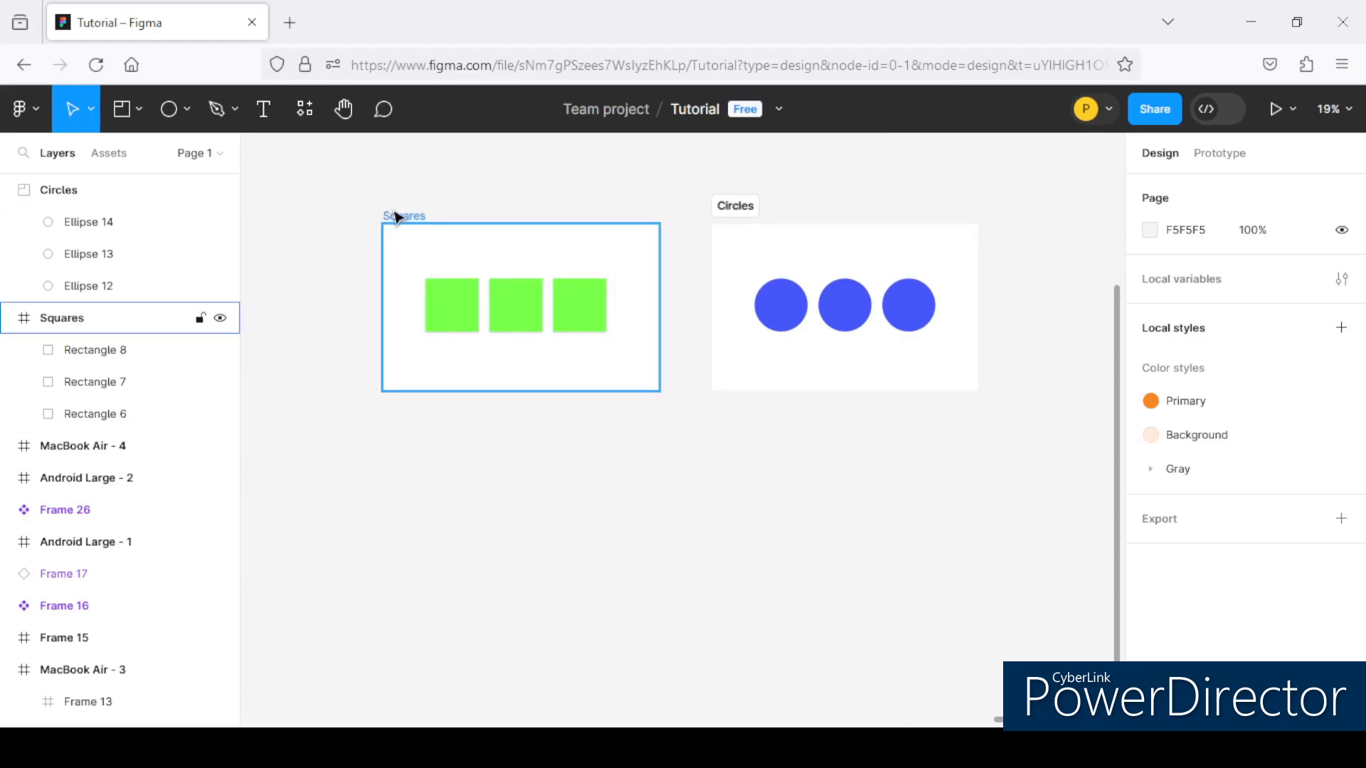
scroll(442, 326, up, 1)
click(475, 321)
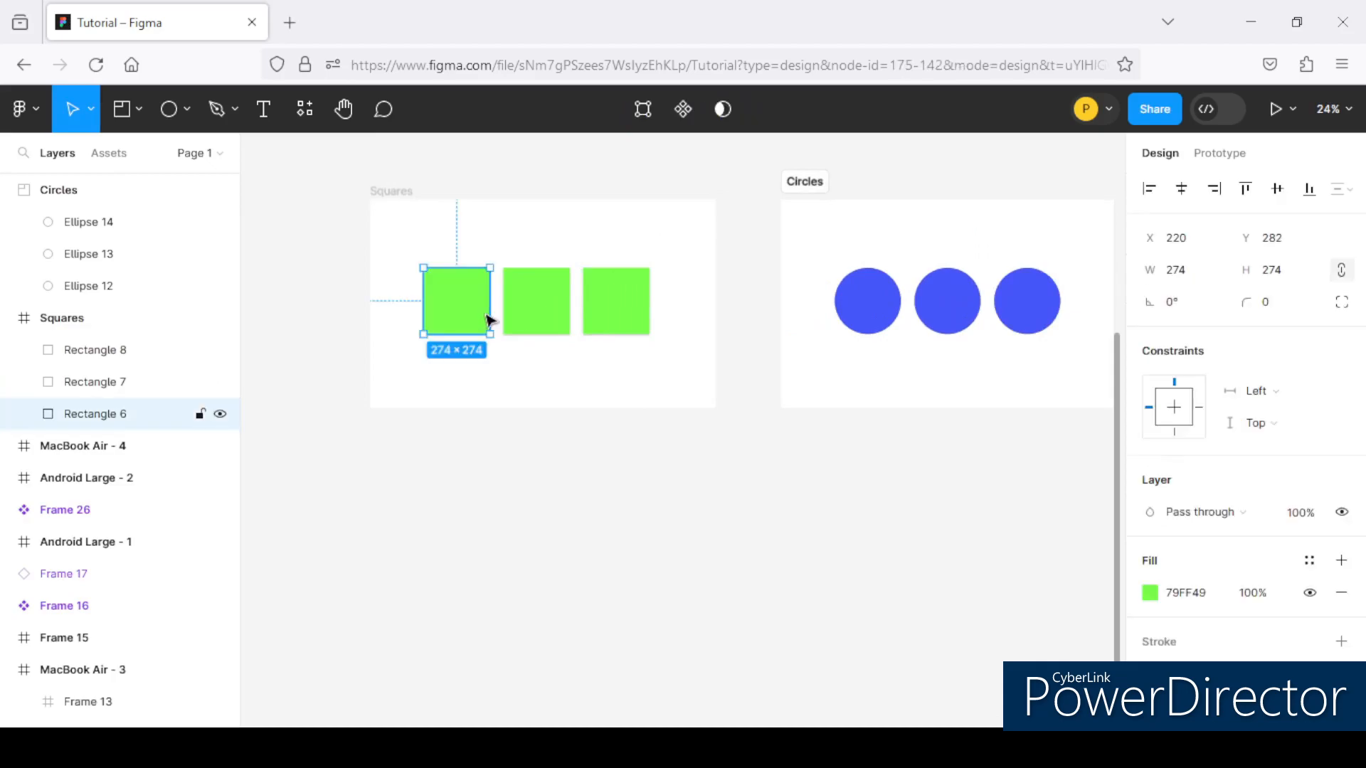
shift+click(544, 313)
shift+click(604, 318)
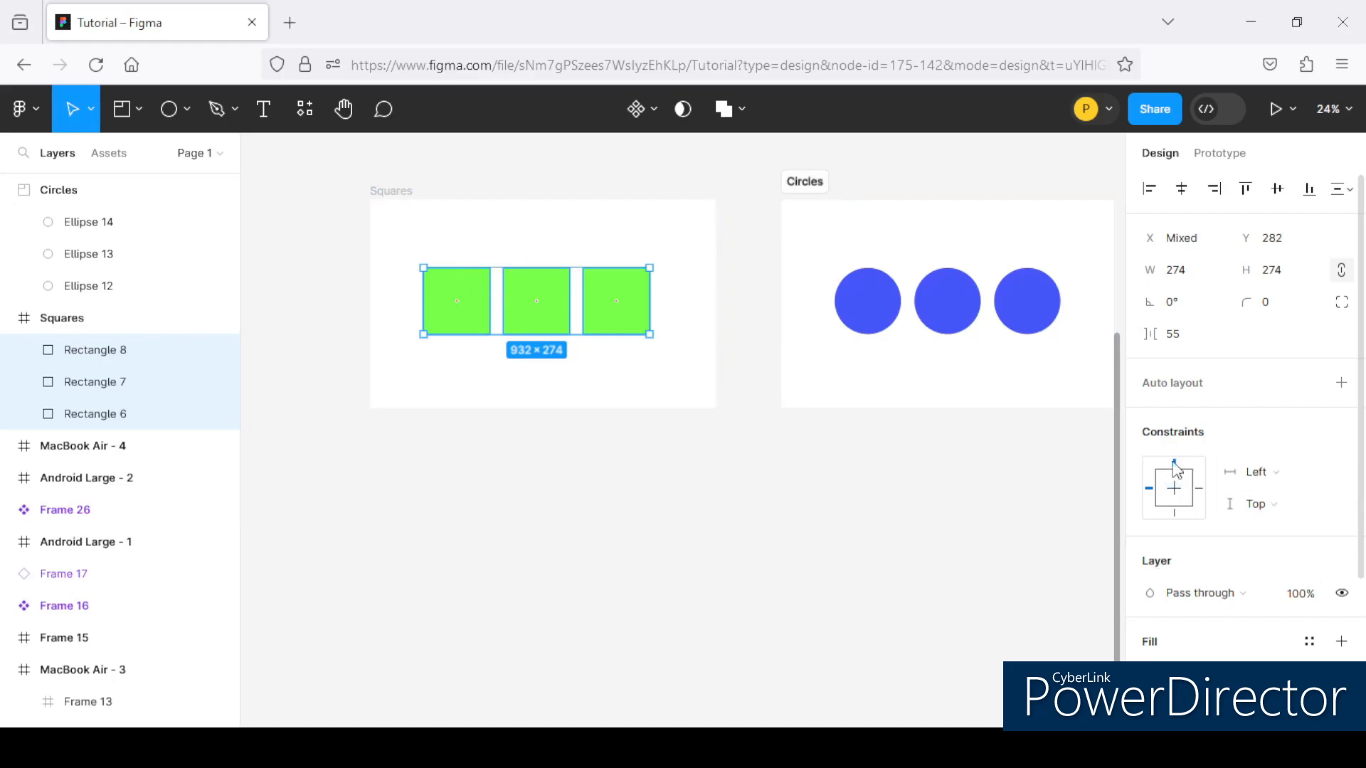
Select the Circles section and review its available design properties
scroll(213, 238, down, 3)
scroll(283, 238, down, 2)
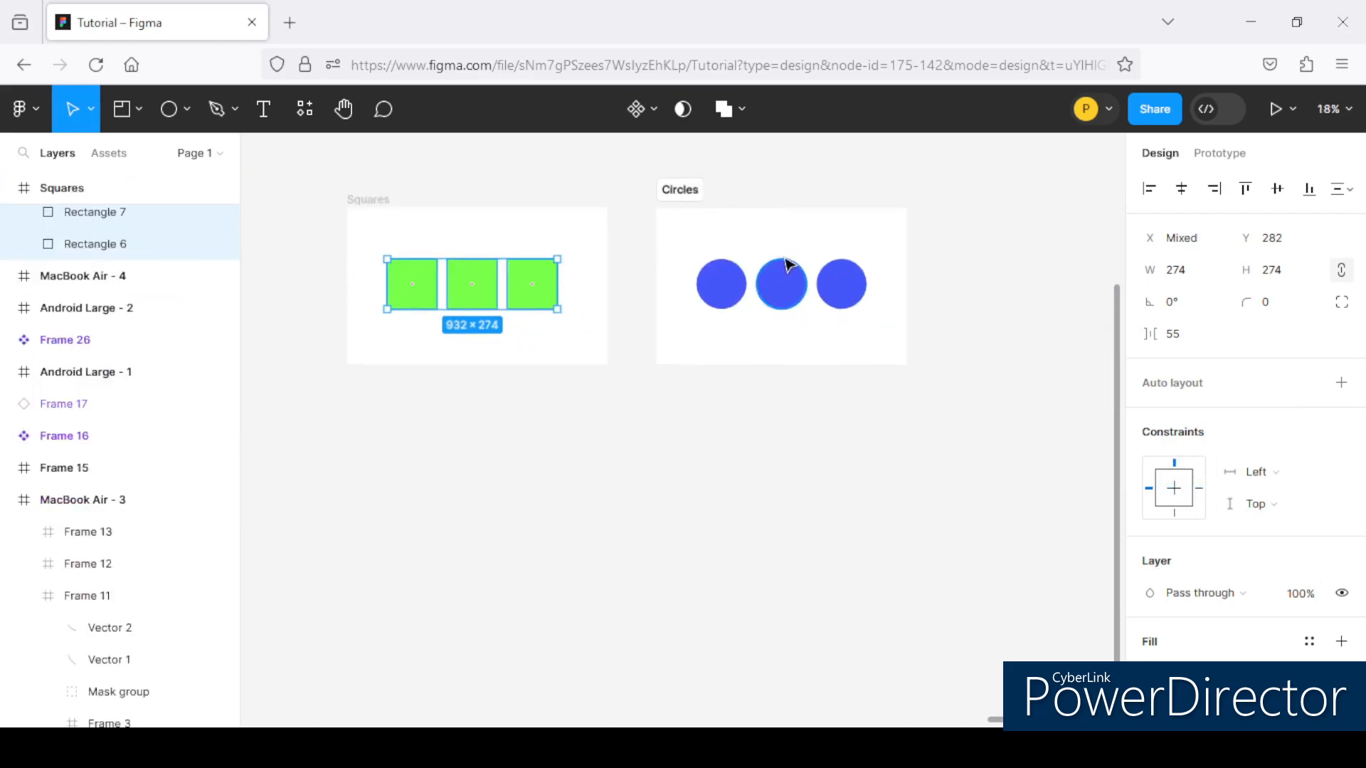
scroll(785, 264, up, 2)
scroll(491, 232, down, 2)
scroll(732, 265, up, 1)
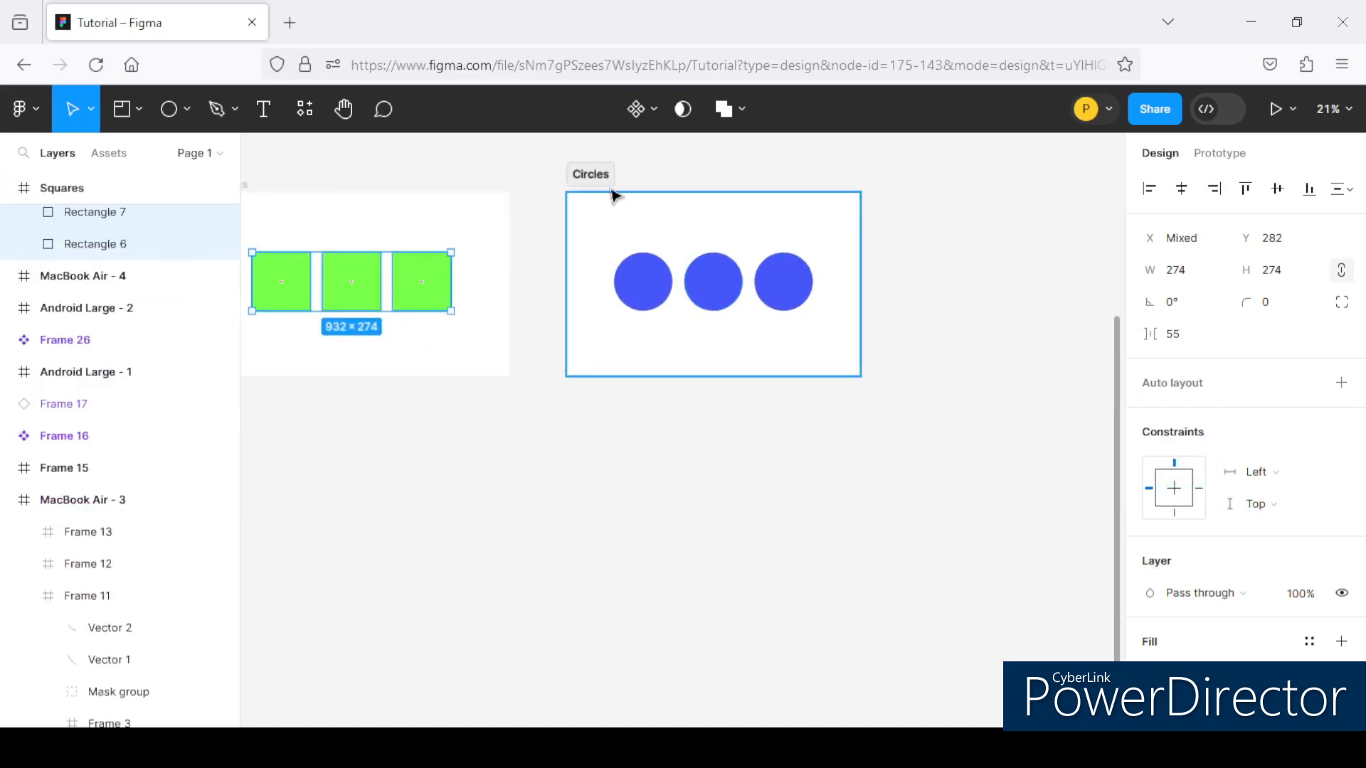
click(612, 194)
scroll(862, 296, up, 1)
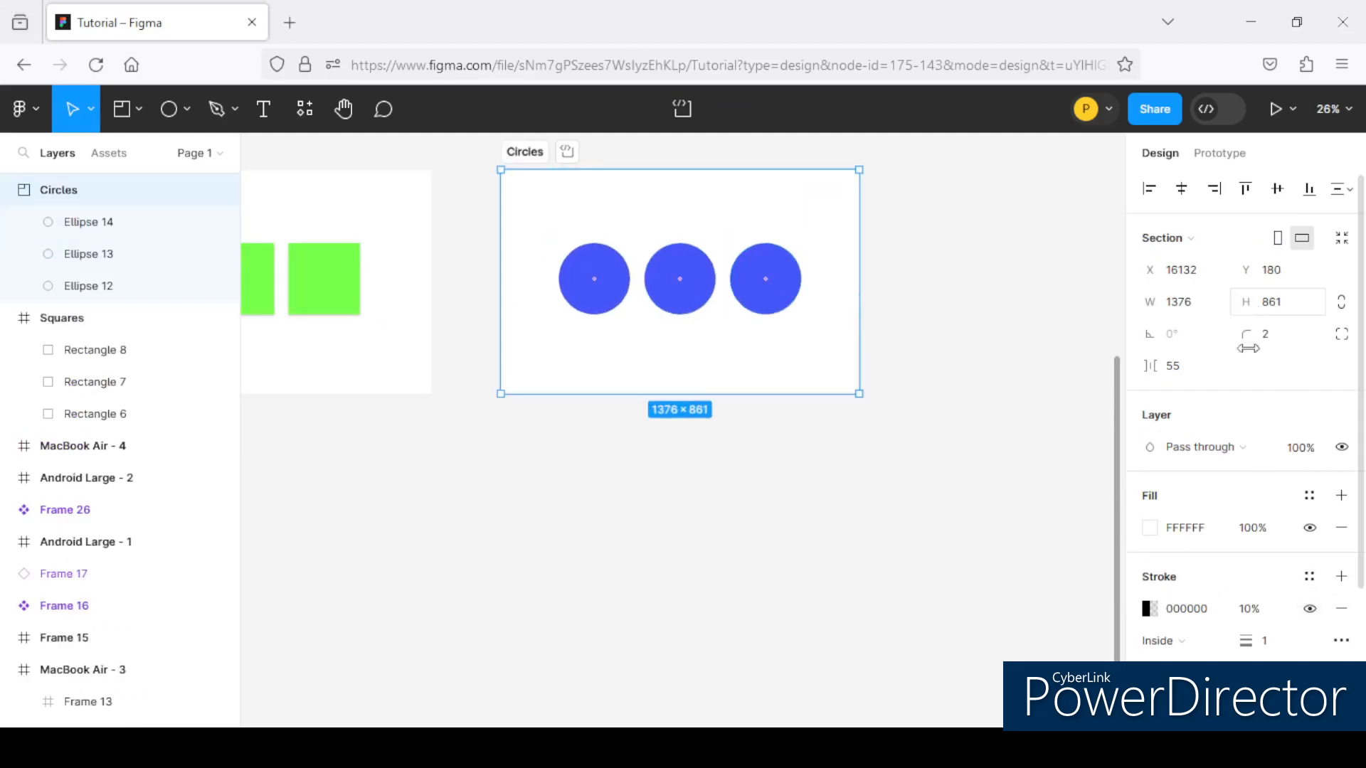
scroll(1248, 322, down, 3)
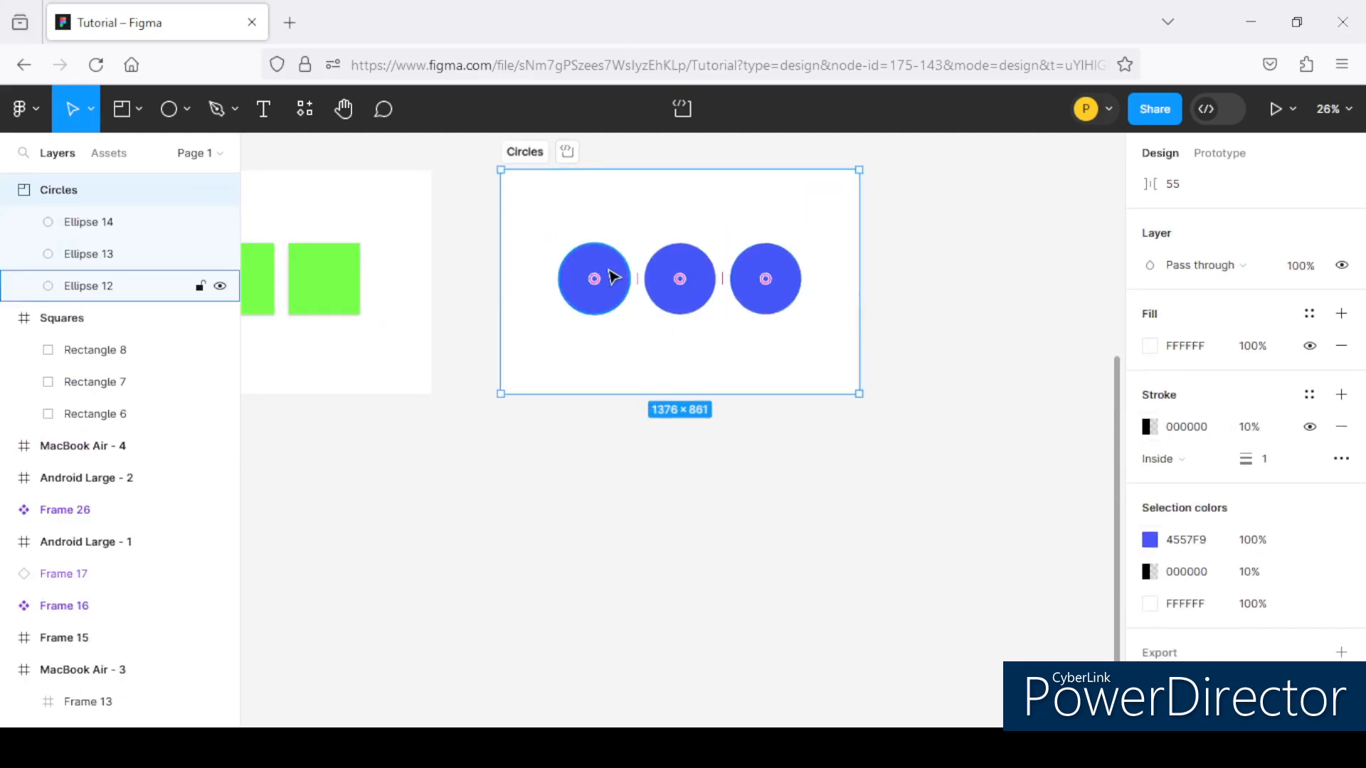
Select all three blue circles inside the Circles section and check their design properties for constraints
double_click(610, 275)
key(Escape)
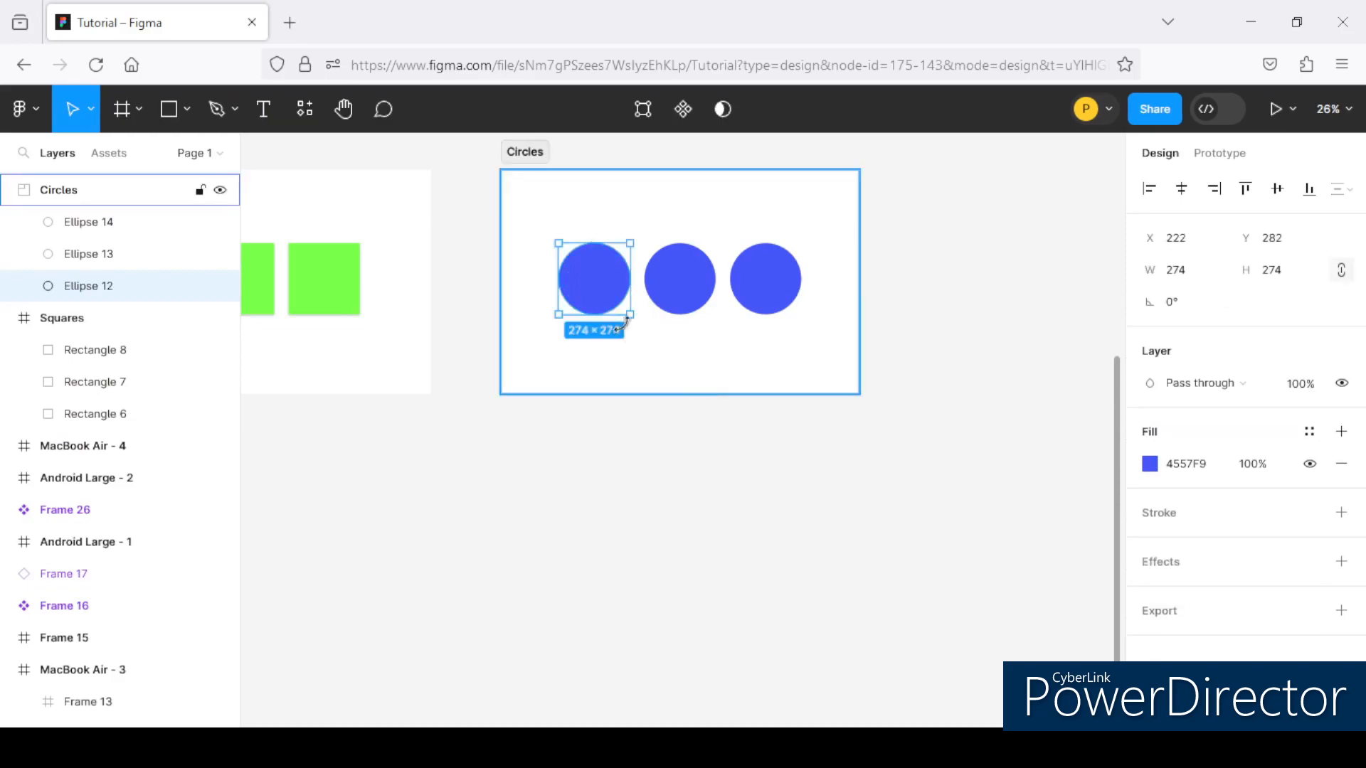
shift+click(695, 285)
shift+click(793, 296)
scroll(1240, 557, down, 1)
scroll(1219, 341, up, 1)
scroll(1195, 429, down, 1)
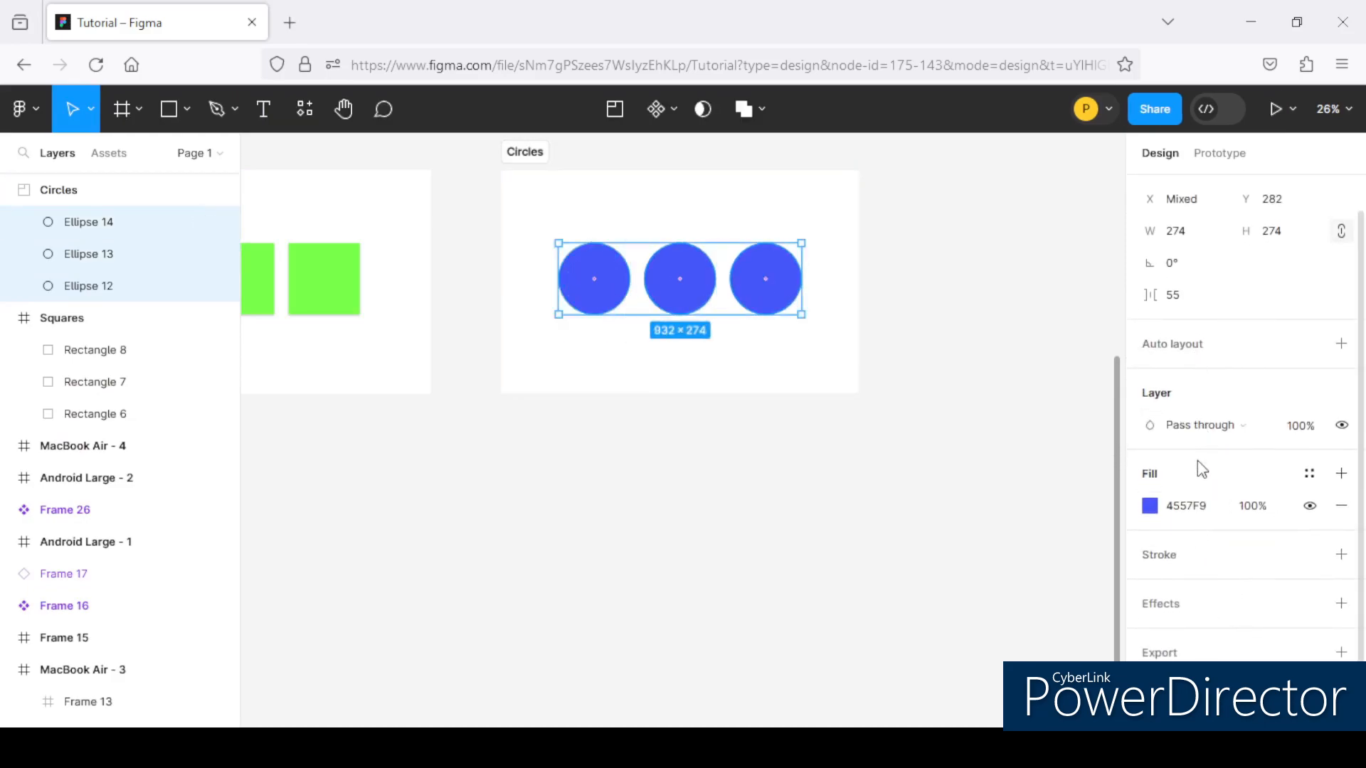
scroll(1231, 378, up, 1)
scroll(1231, 396, down, 1)
ctrl+scroll(744, 353, down, 5)
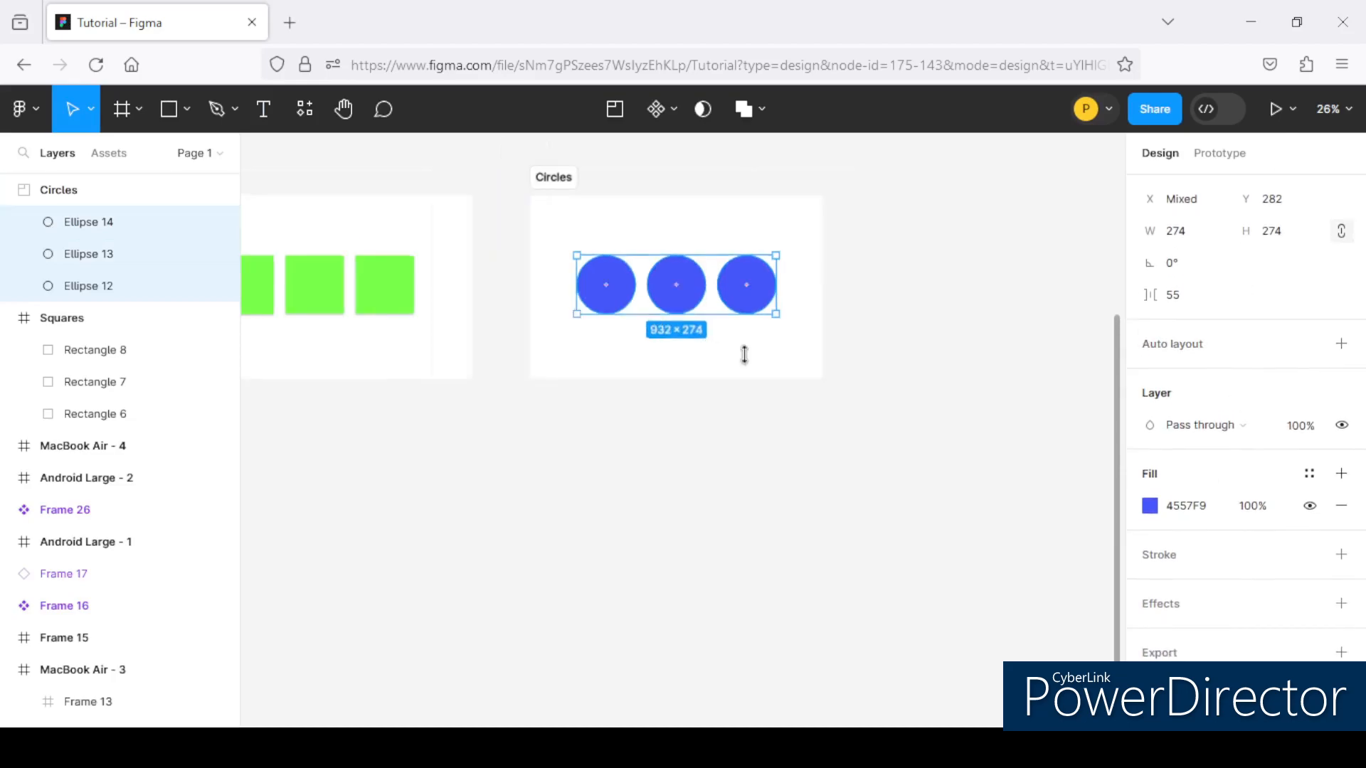
click(838, 460)
ctrl+scroll(453, 311, up, 3)
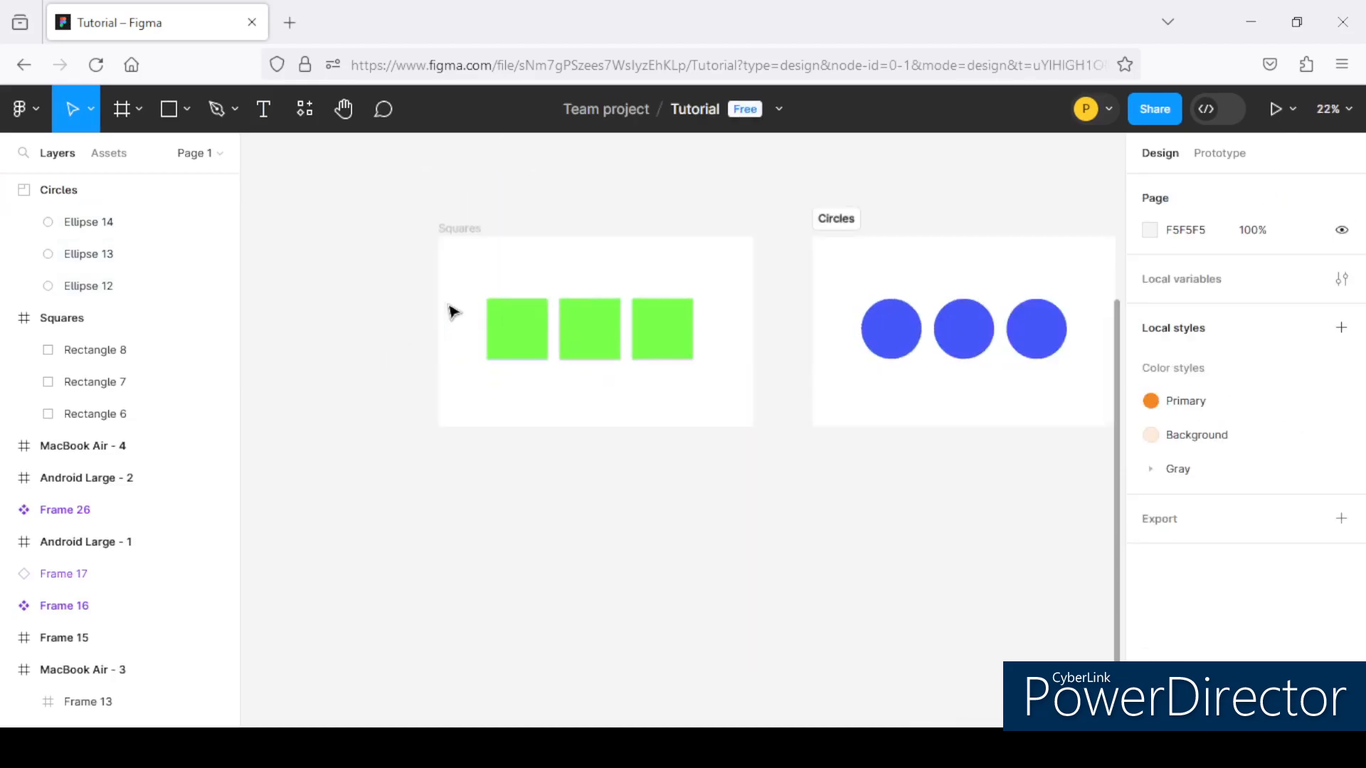
click(447, 230)
ctrl+scroll(588, 330, up, 1)
ctrl+scroll(503, 347, down, 2)
click(737, 387)
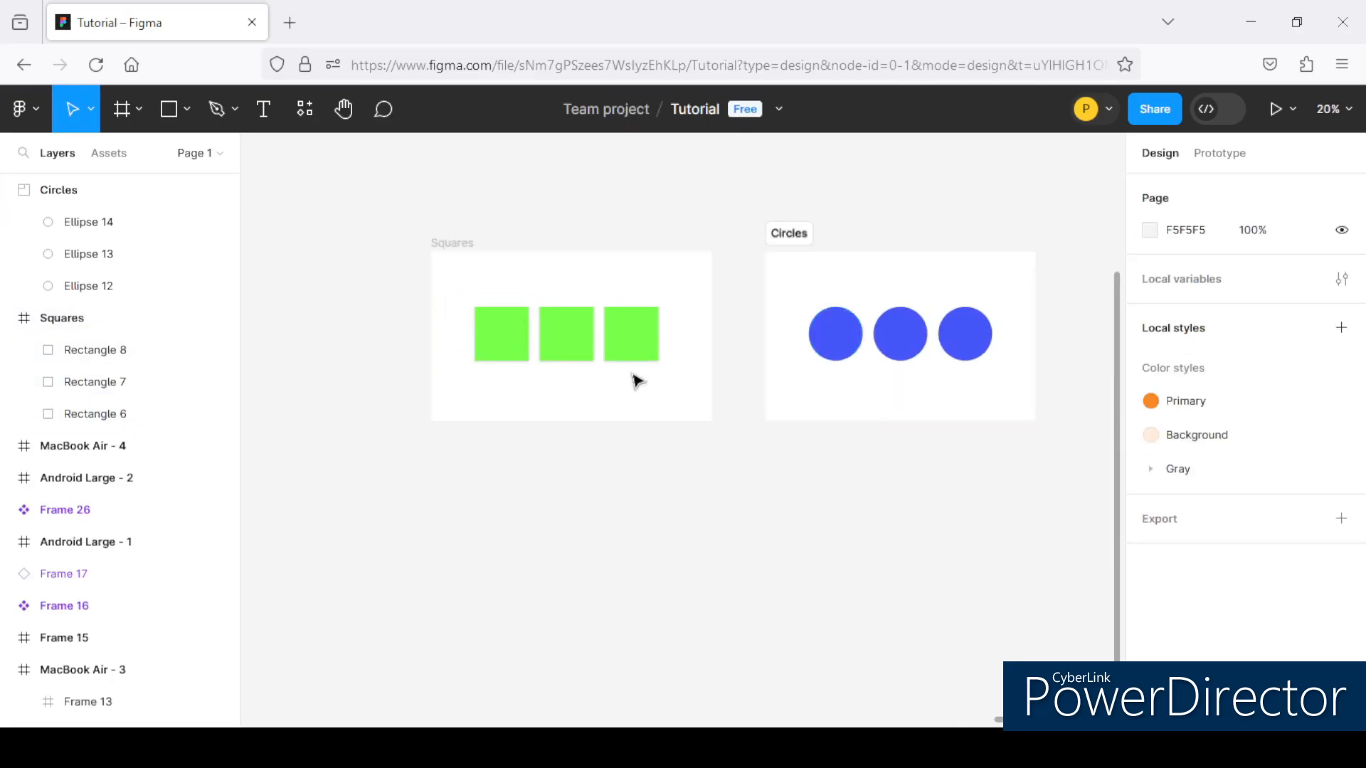
ctrl+scroll(536, 335, down, 1)
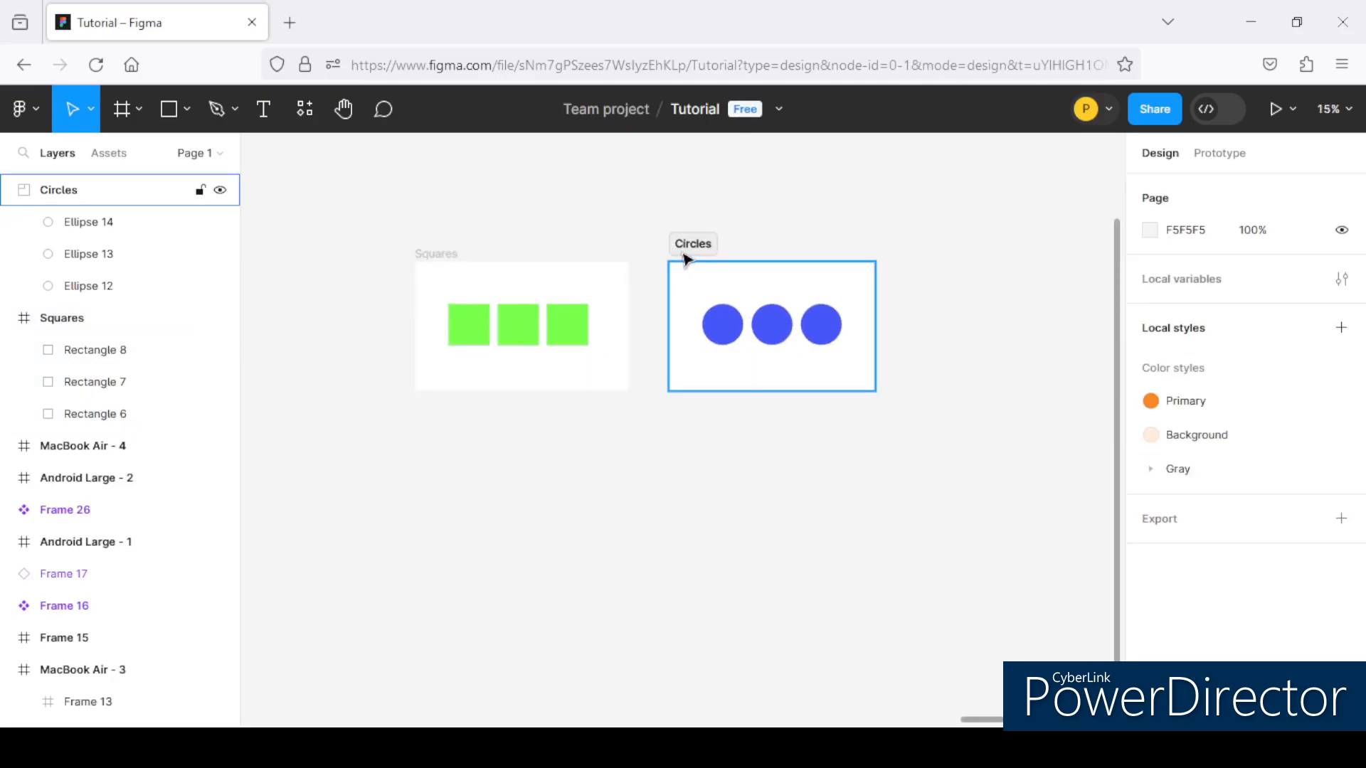
ctrl+scroll(441, 332, up, 3)
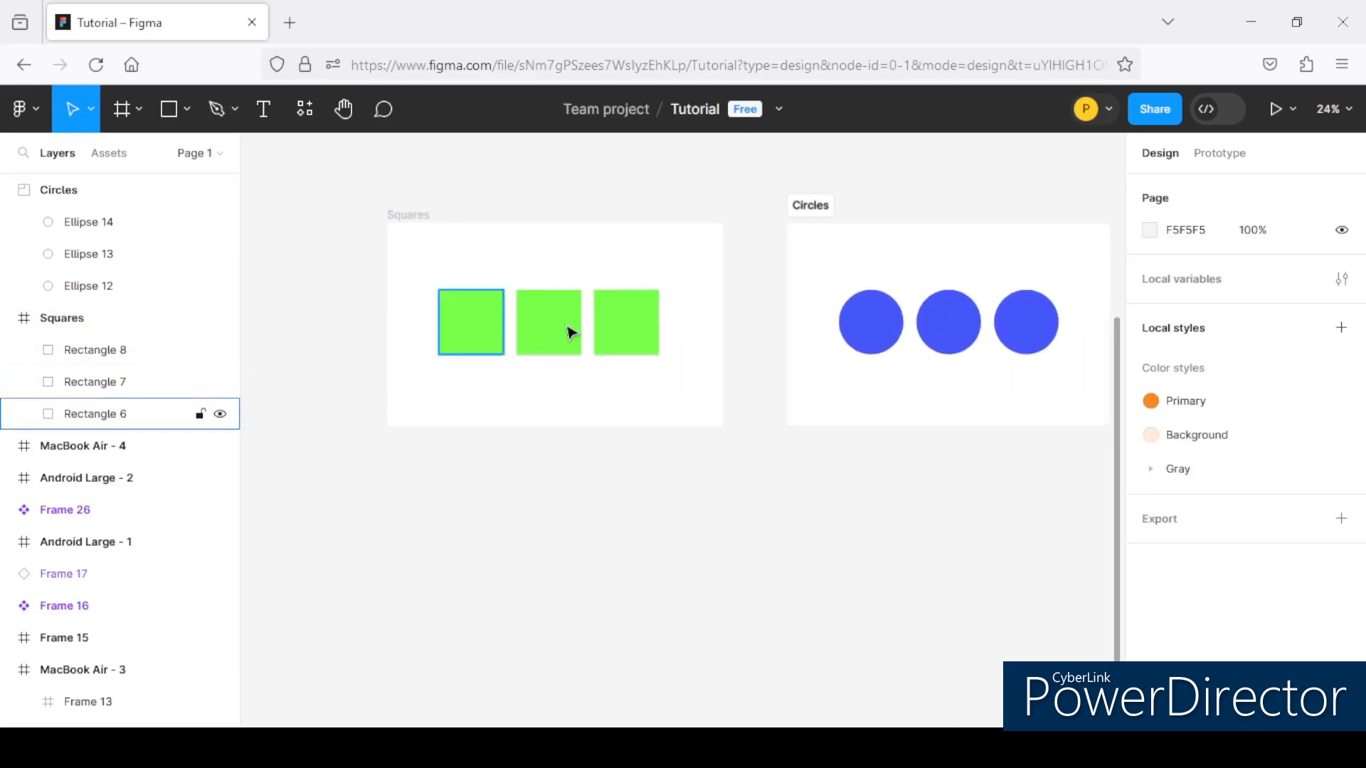
ctrl+scroll(559, 331, down, 1)
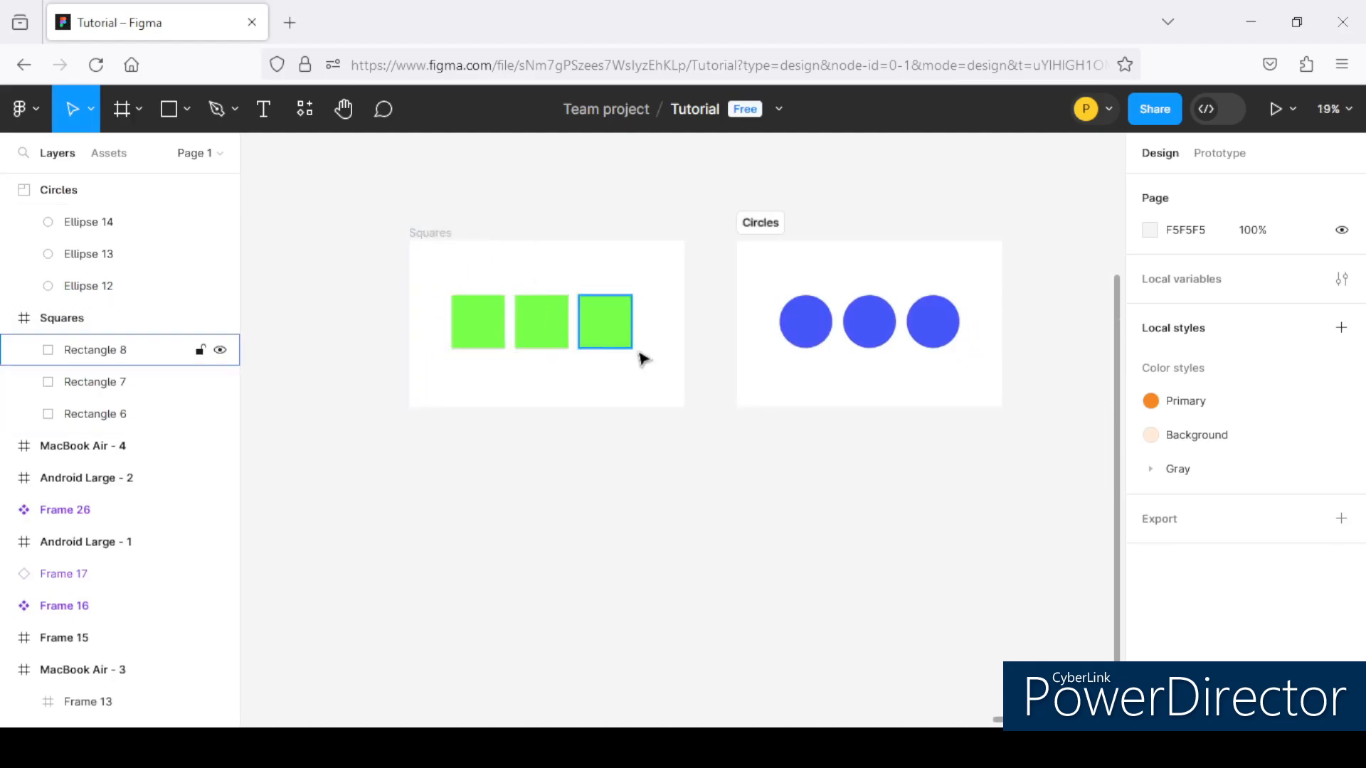
Select the Squares frame, move its rightmost green square outside the frame and return it to its original place
click(436, 241)
drag(626, 332, 670, 320)
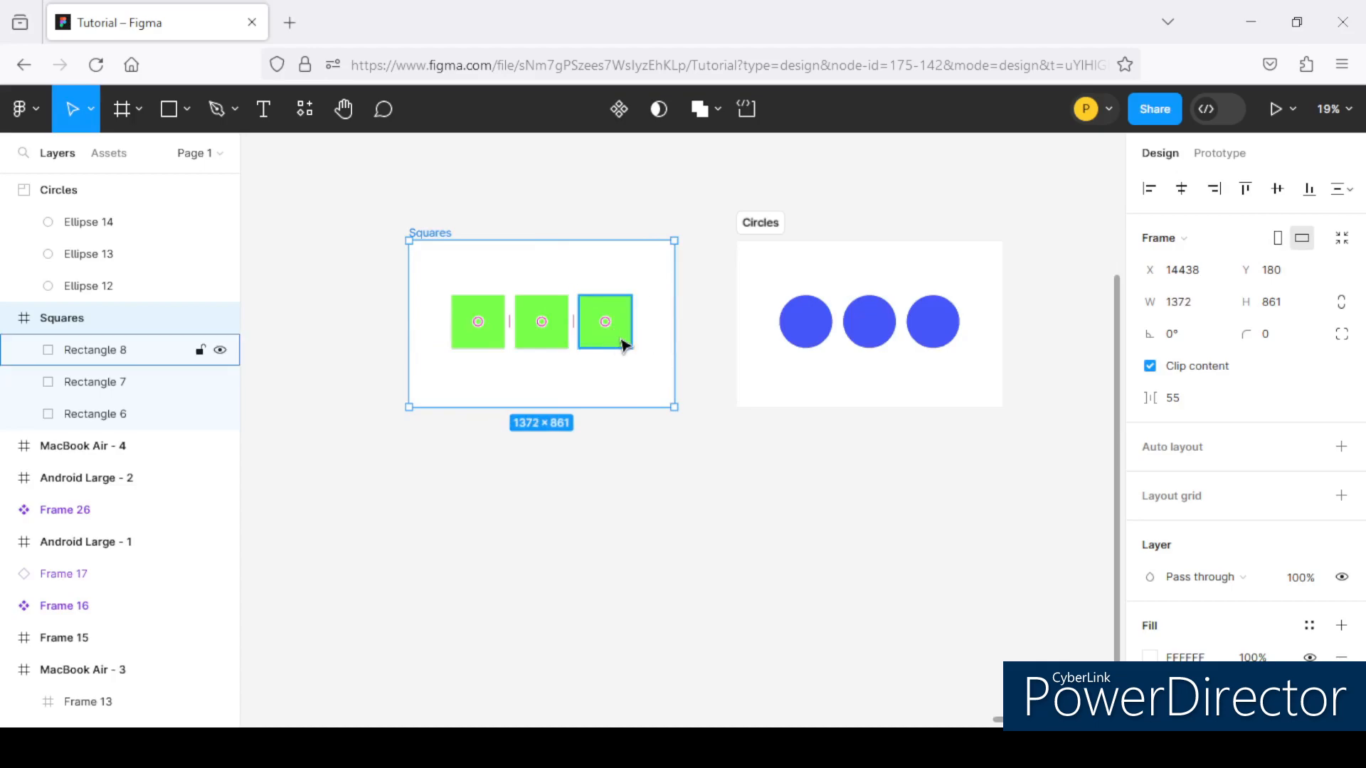
click(623, 345)
drag(606, 334, 622, 287)
key(ctrl+z)
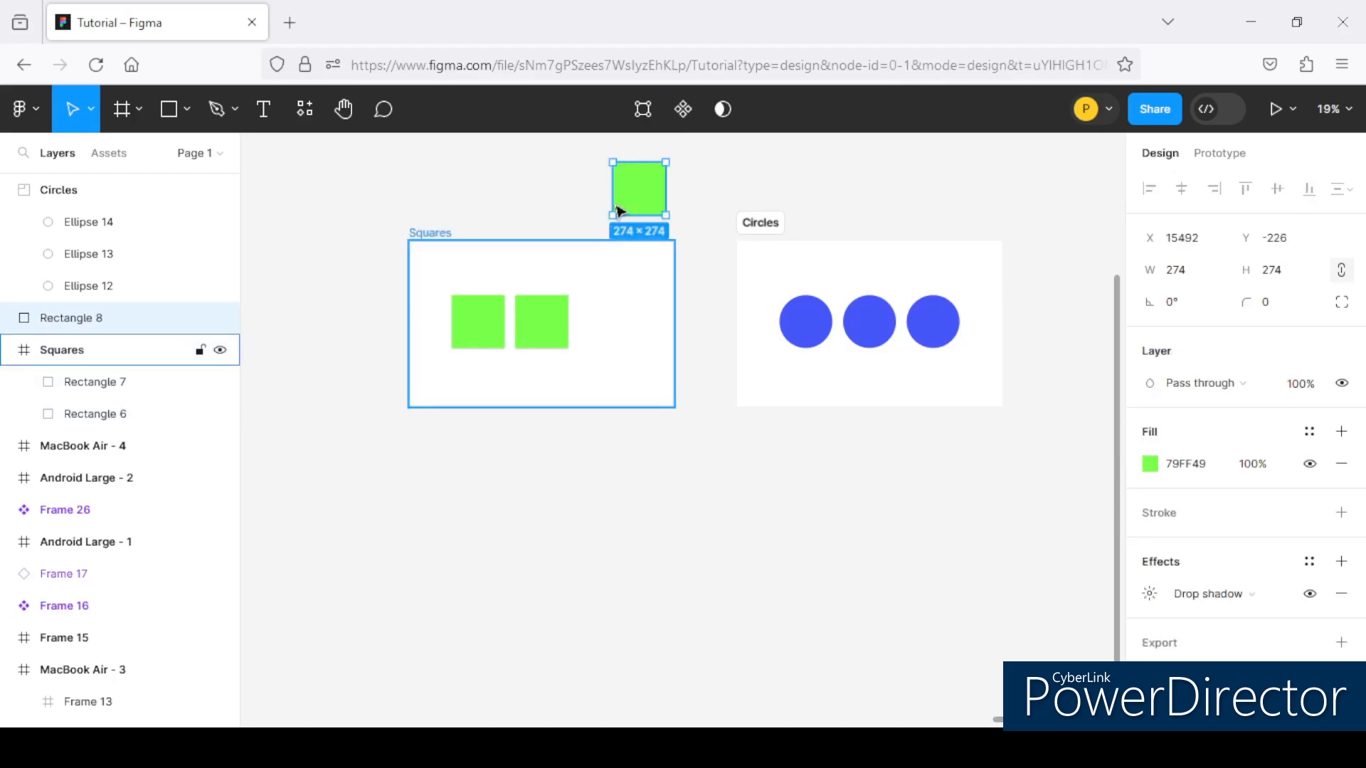
drag(626, 213, 591, 317)
Select the Circles section and try adjusting its right edge
scroll(555, 311, down, 3)
scroll(740, 281, up, 2)
click(622, 261)
scroll(620, 306, up, 2)
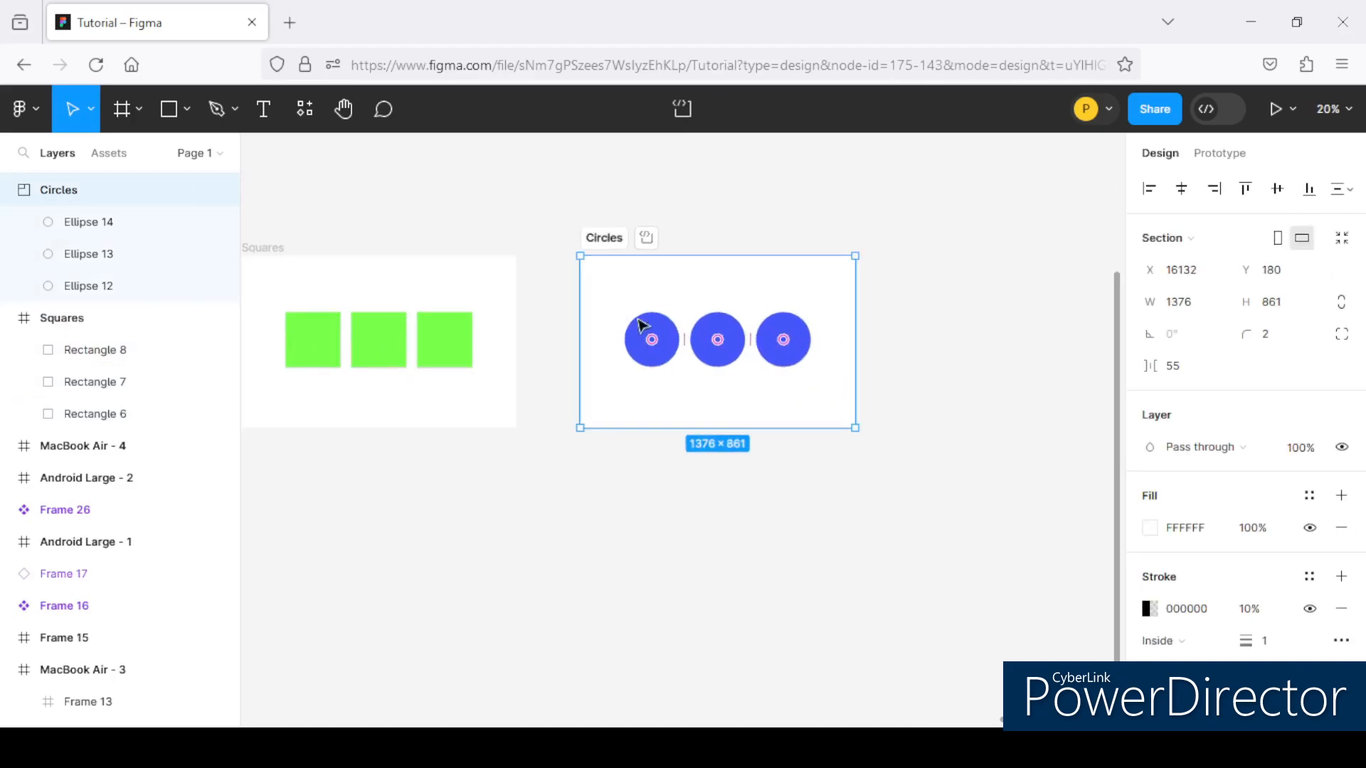
mouse_move(854, 375)
mouse_down()
mouse_move(719, 372)
mouse_move(735, 364)
mouse_move(787, 372)
mouse_move(716, 372)
mouse_move(768, 378)
mouse_move(685, 390)
mouse_move(855, 397)
mouse_up()
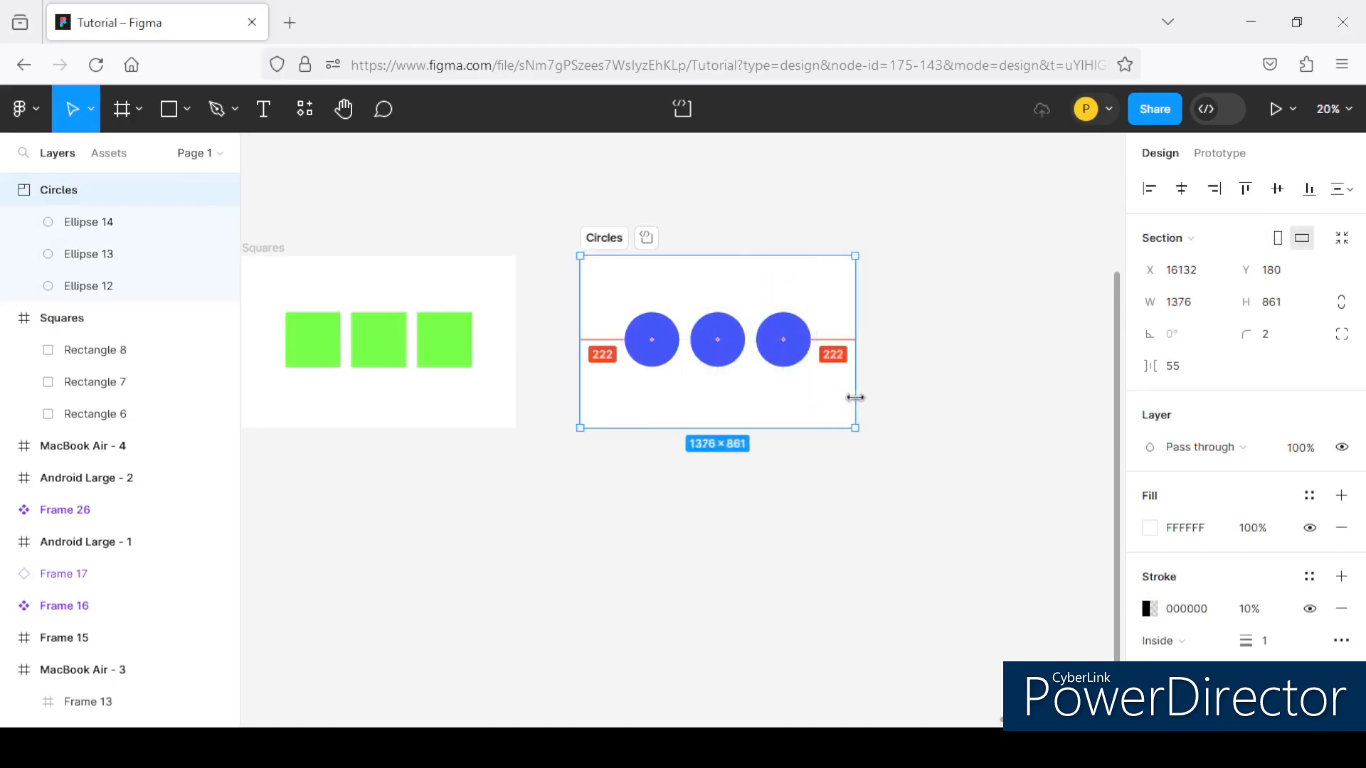
Move the rightmost blue circle out of the Circles section, return it to its place and clear the selection
scroll(797, 341, down, 2)
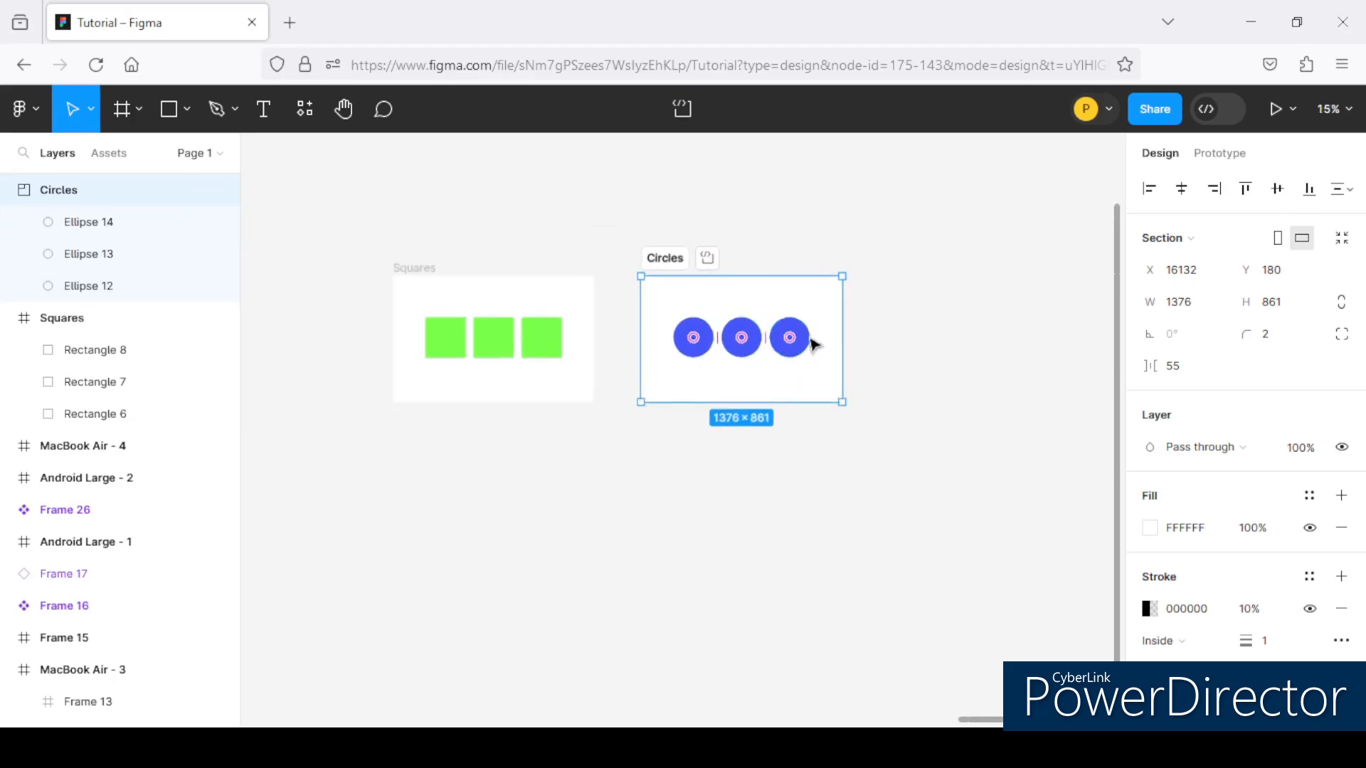
scroll(898, 306, down, 2)
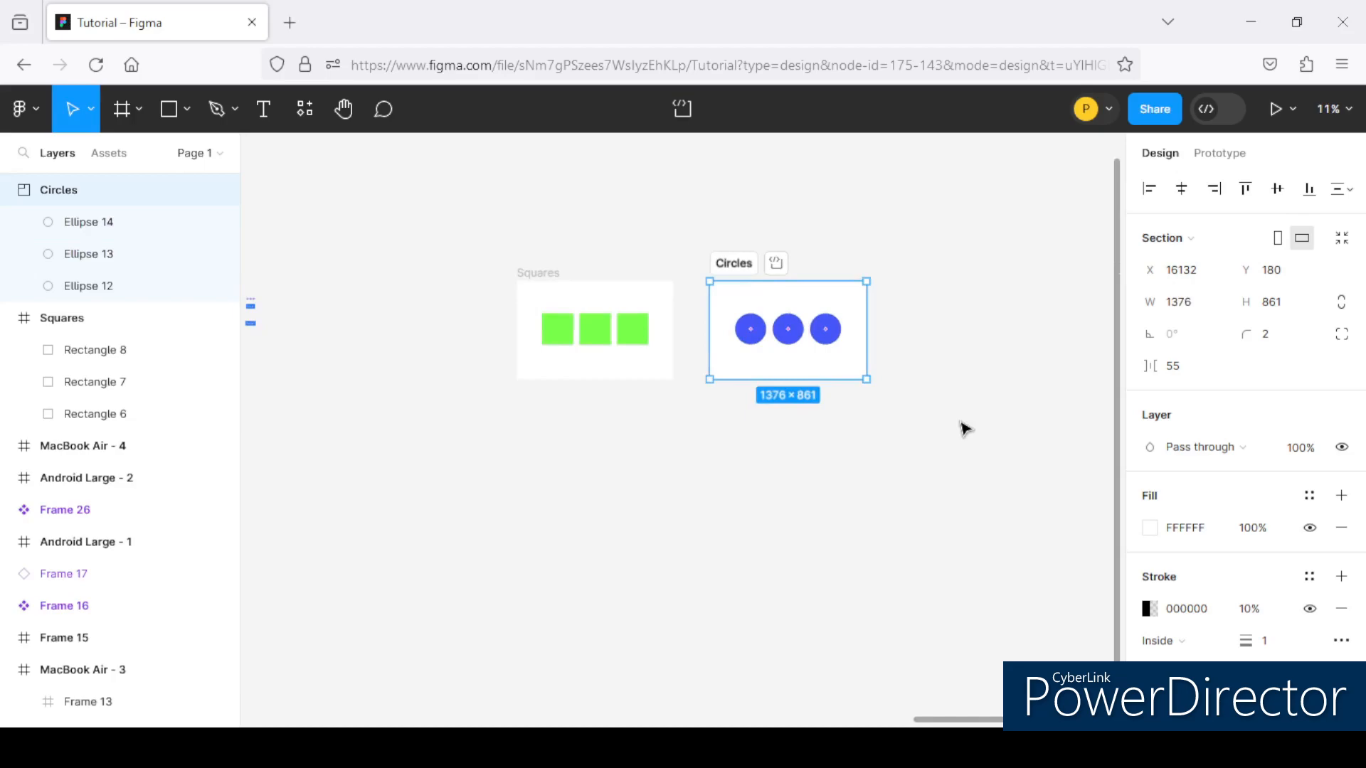
scroll(884, 346, up, 3)
scroll(654, 264, down, 4)
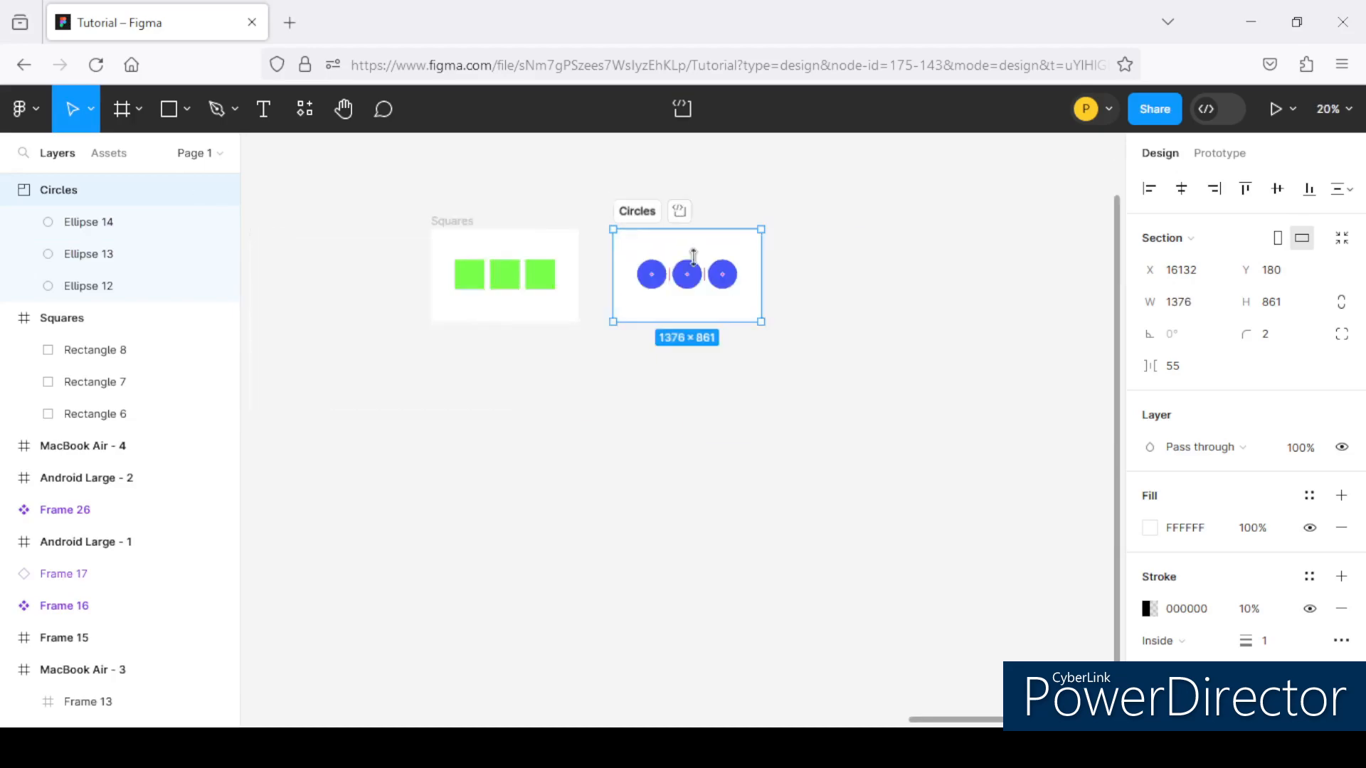
scroll(654, 270, up, 2)
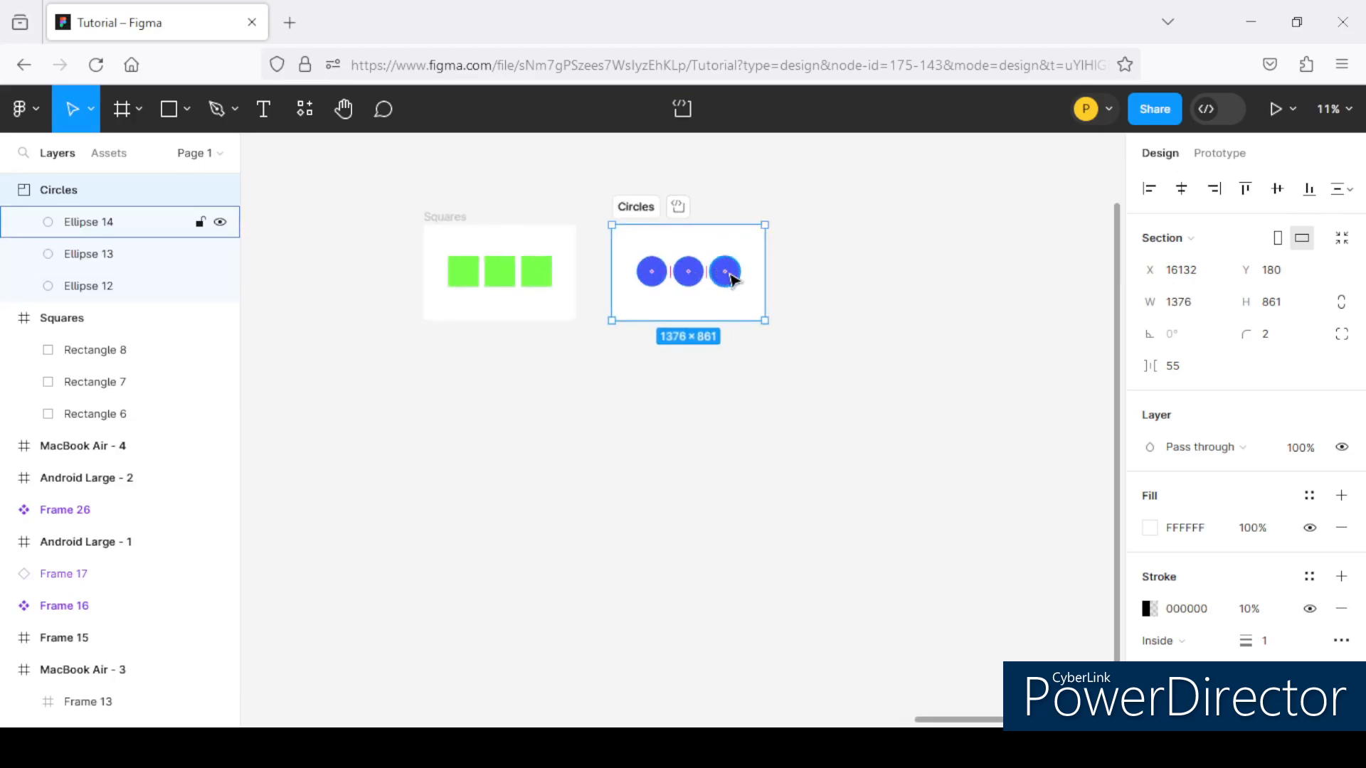
click(732, 279)
drag(807, 263, 732, 277)
ctrl+scroll(695, 277, up, 2)
ctrl+scroll(778, 276, down, 2)
click(666, 238)
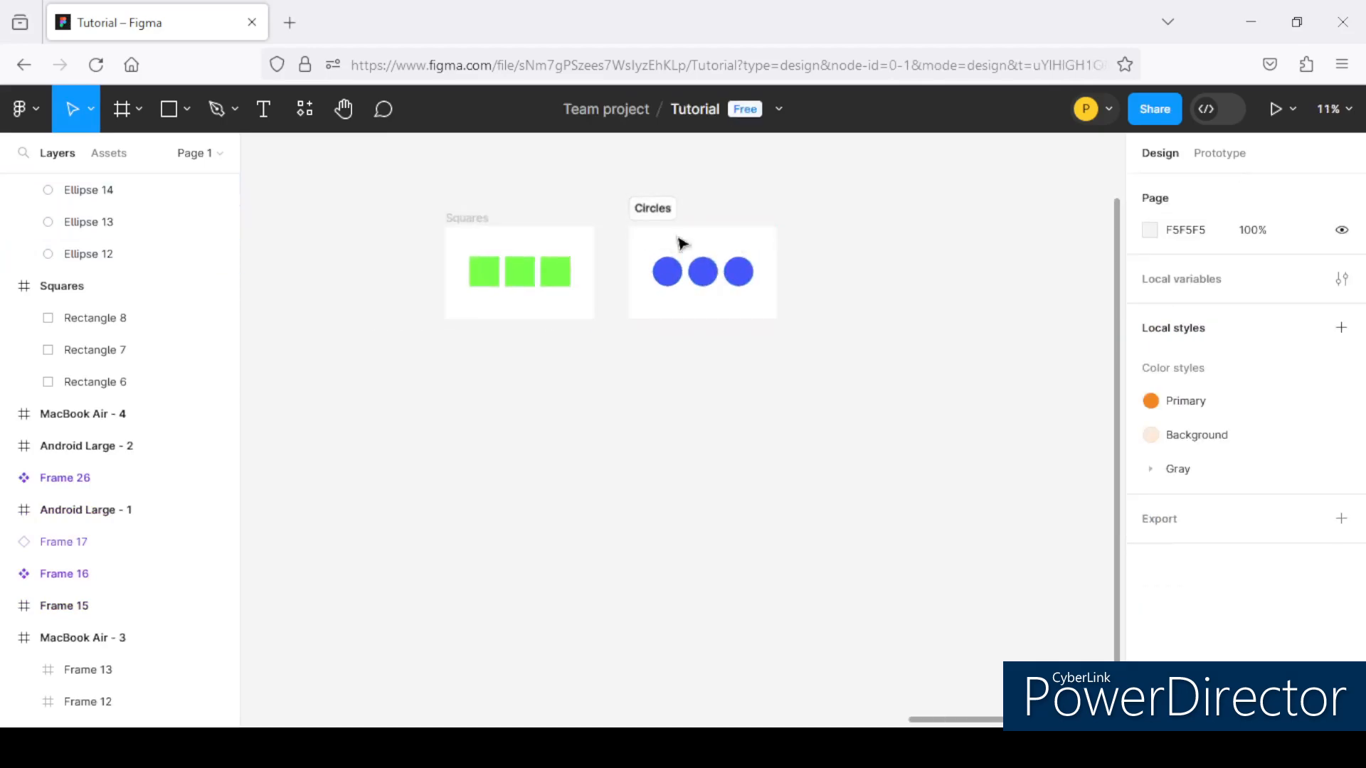
Try to resize the Circles section from its right edge and undo the change
ctrl+scroll(718, 245, up, 3)
click(773, 266)
drag(797, 271, 776, 269)
key(ctrl+z)
ctrl+scroll(709, 257, down, 2)
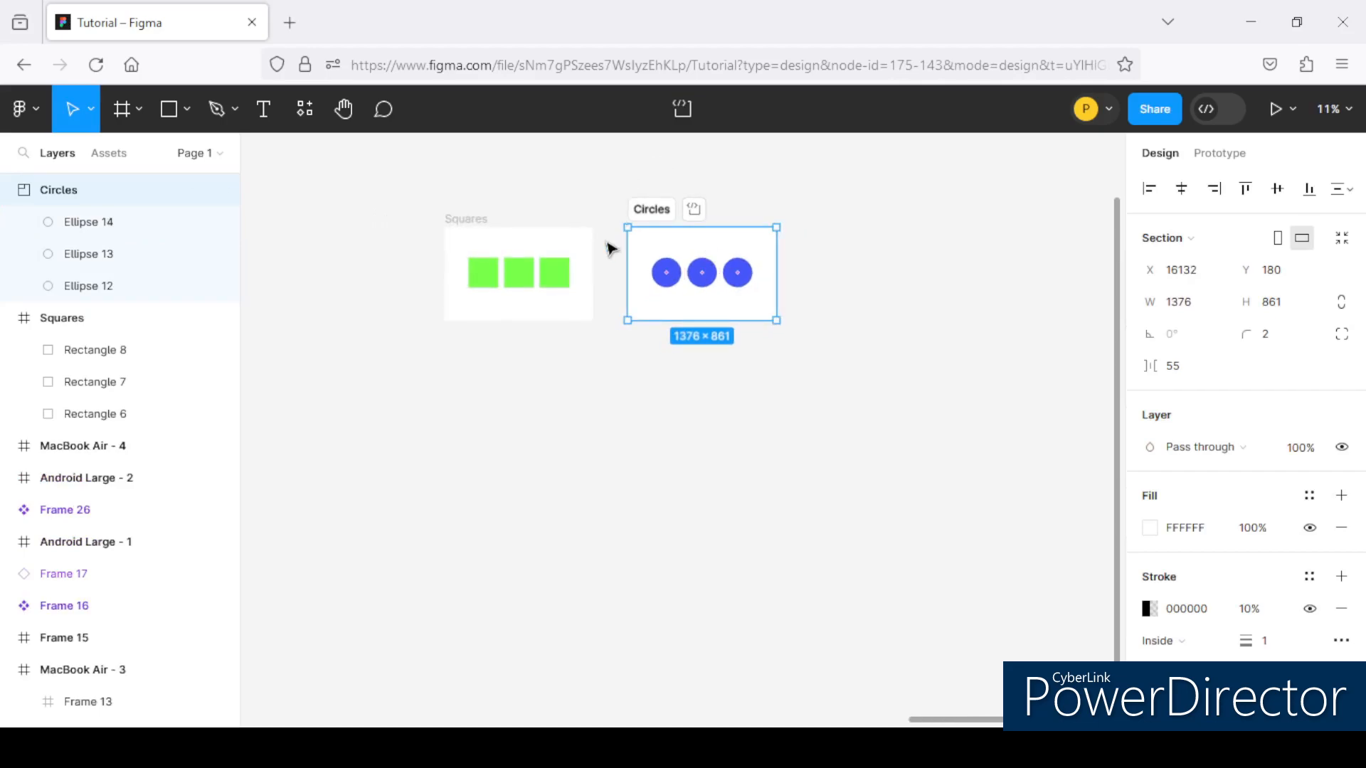
Mark the Circles section as ready for dev and remove its ready status again
ctrl+scroll(491, 228, up, 2)
ctrl+scroll(441, 220, up, 2)
ctrl+scroll(470, 245, down, 1)
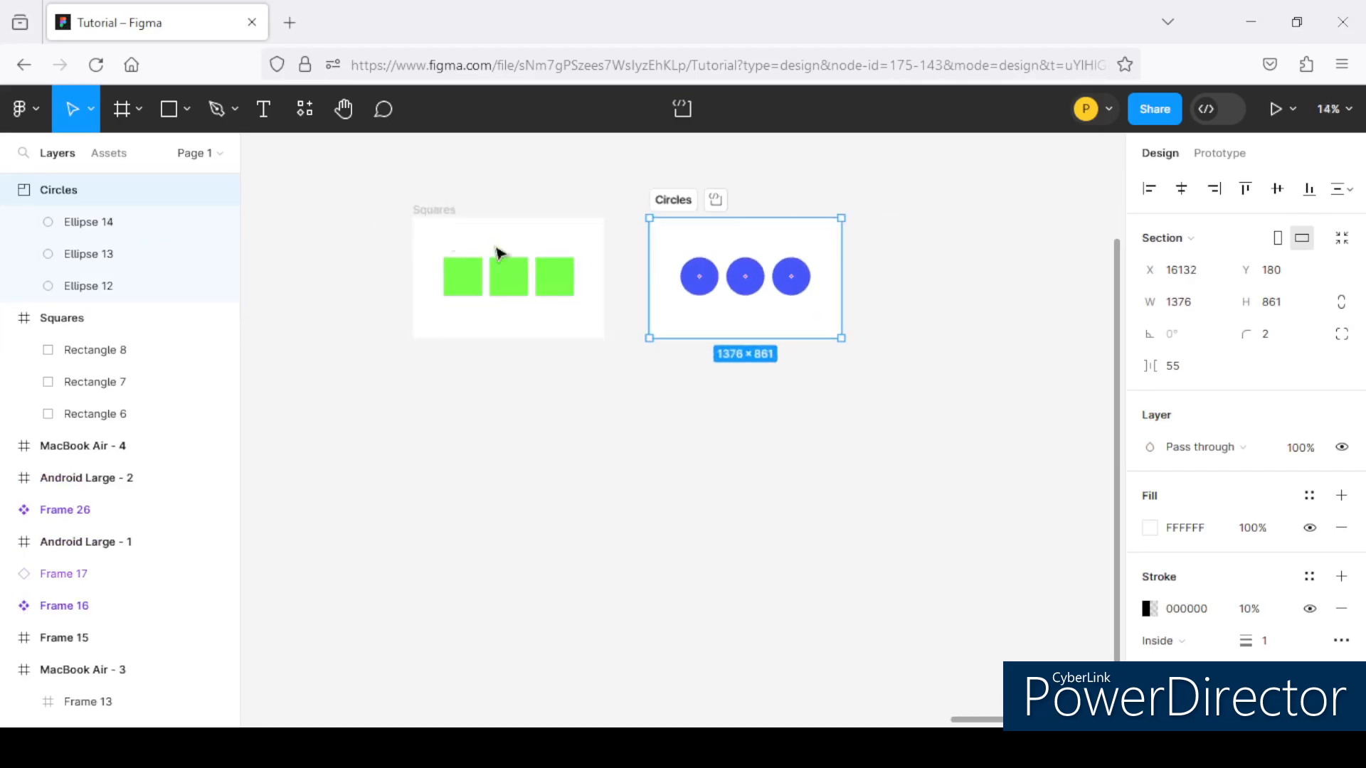
ctrl+scroll(786, 194, up, 2)
ctrl+scroll(633, 246, up, 4)
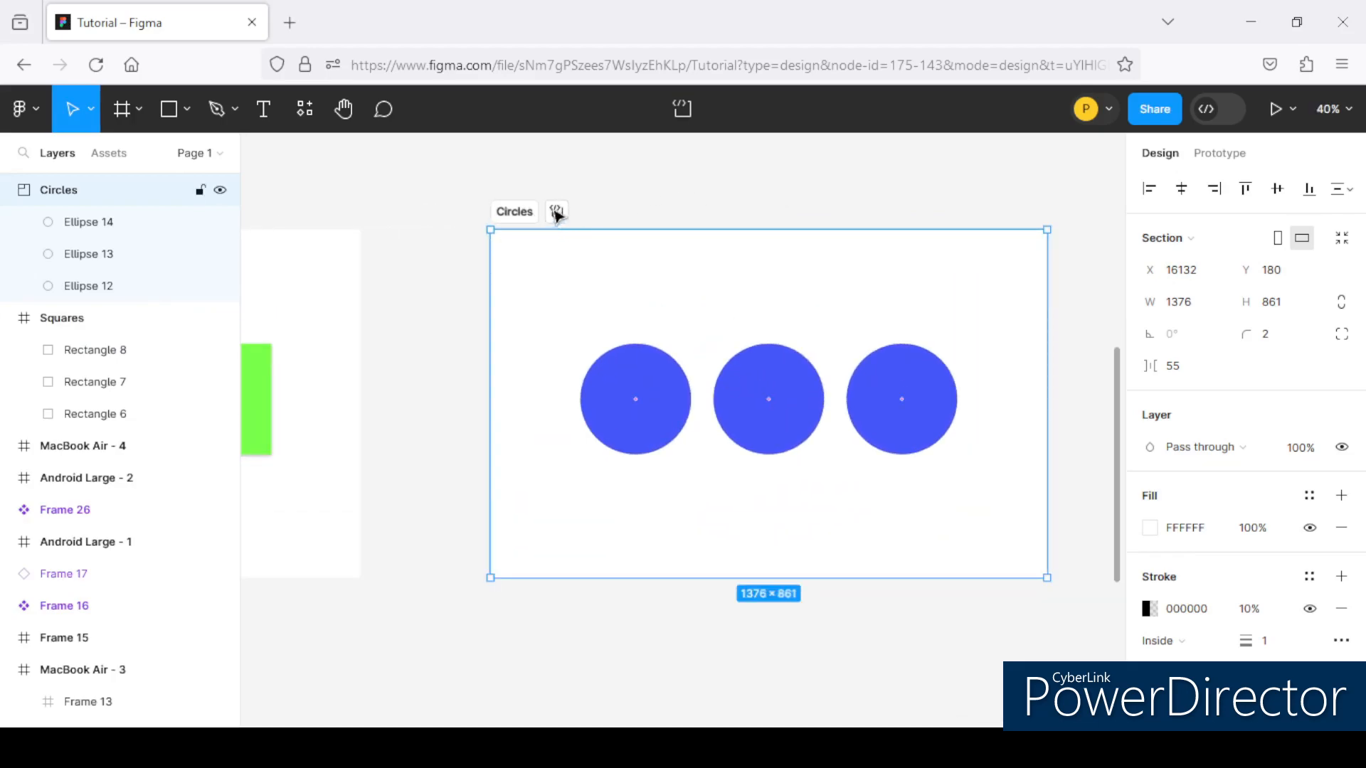
scroll(560, 214, up, 1)
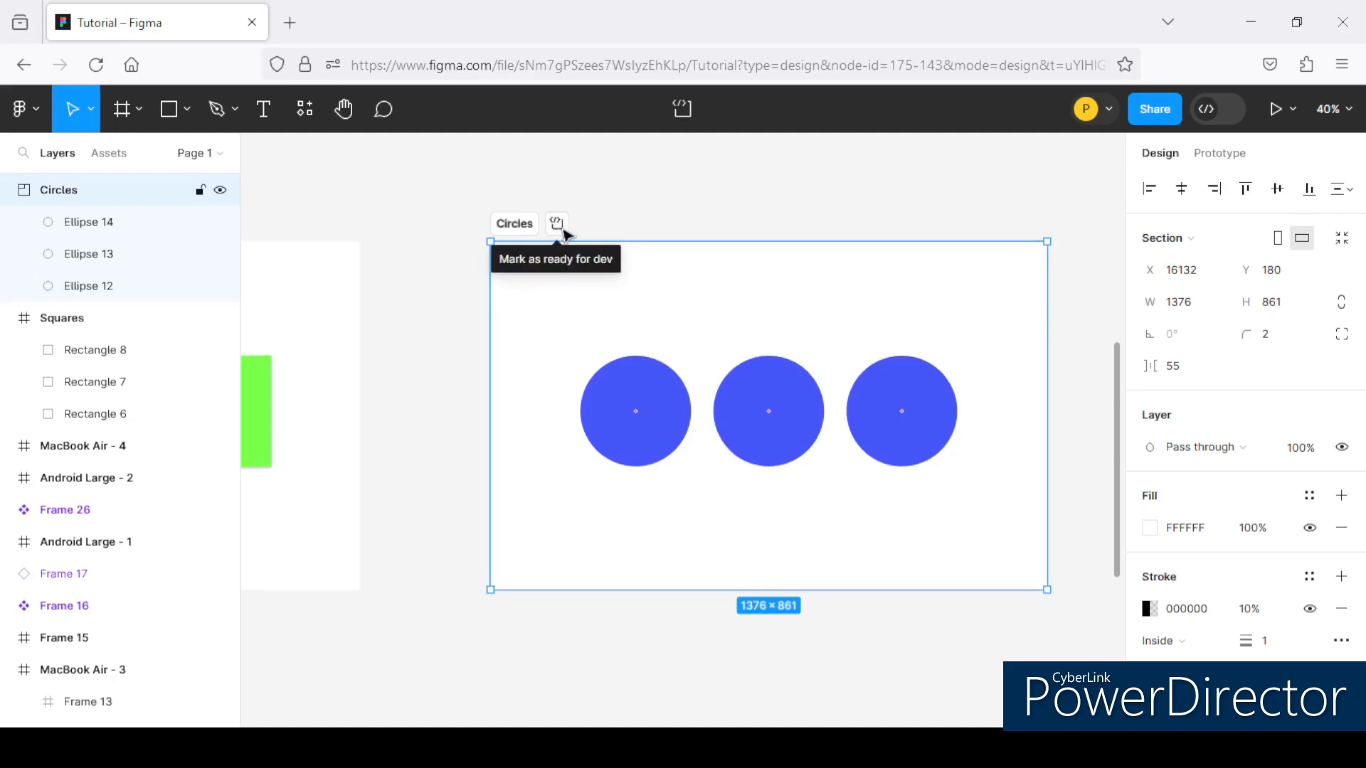
click(557, 224)
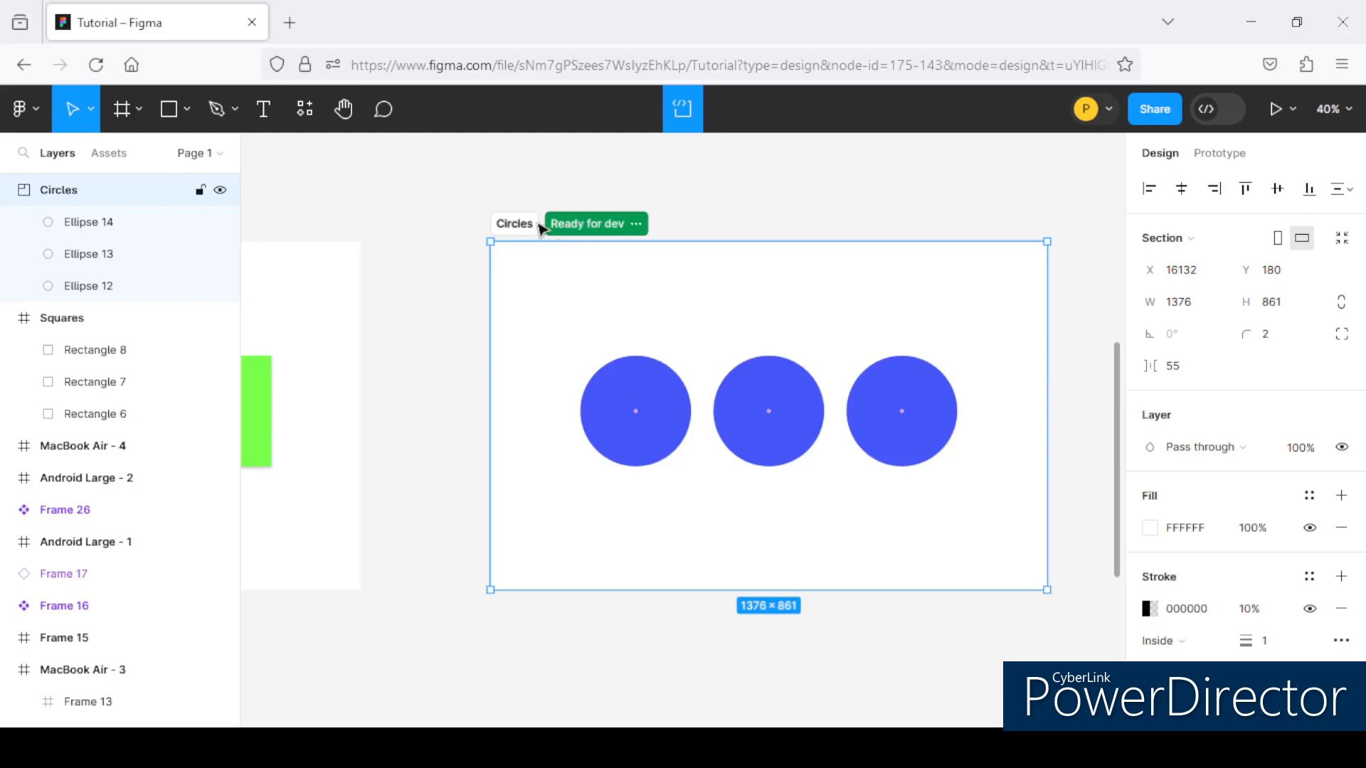
click(635, 224)
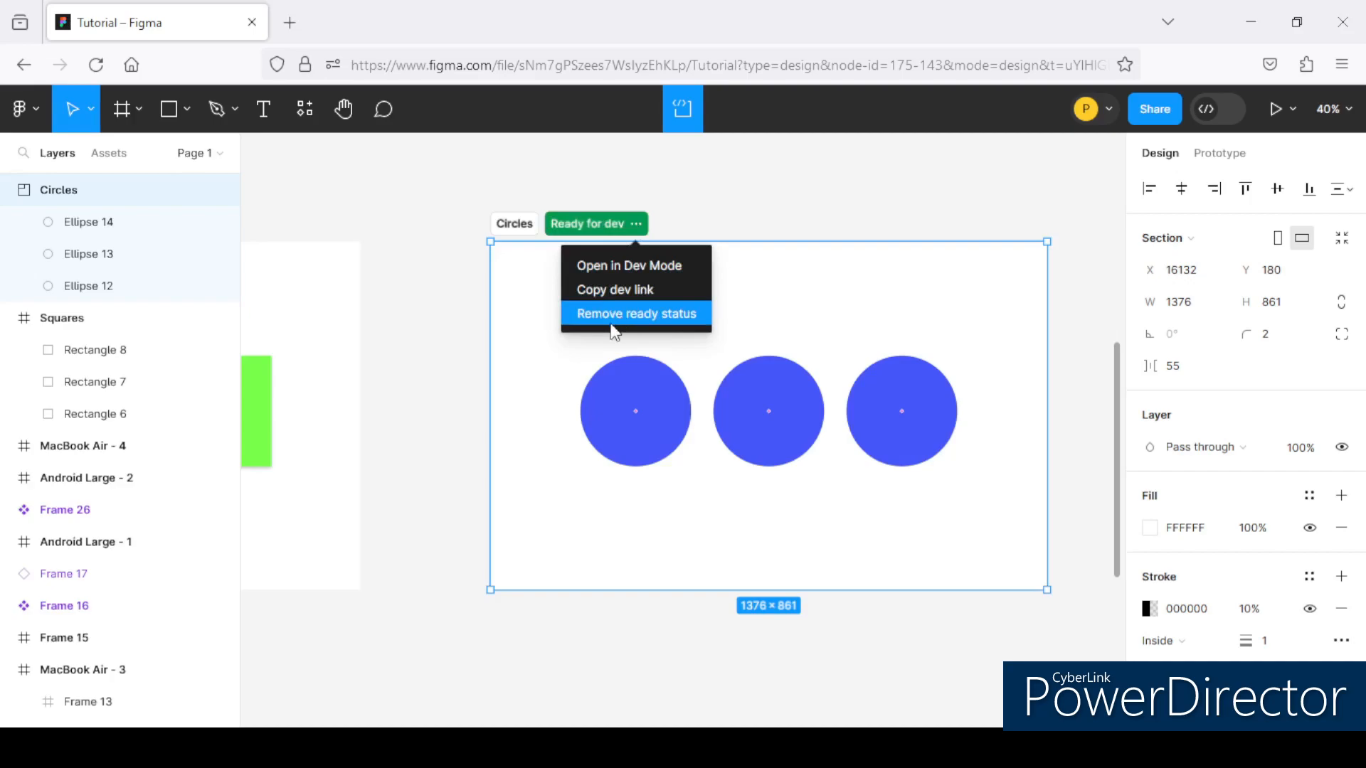
click(688, 326)
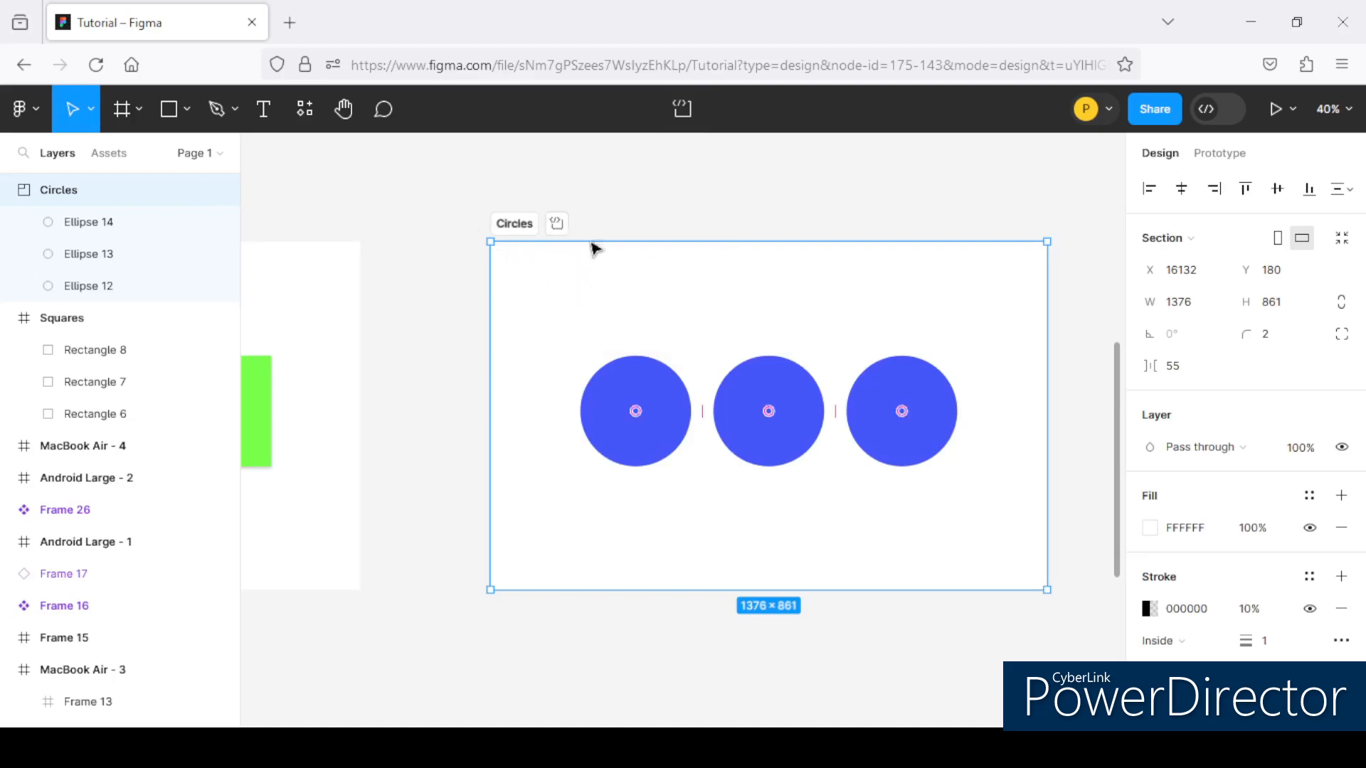
Select the Squares frame, compare its label and properties with the Circles section, and clear the selection
scroll(647, 310, down, 3)
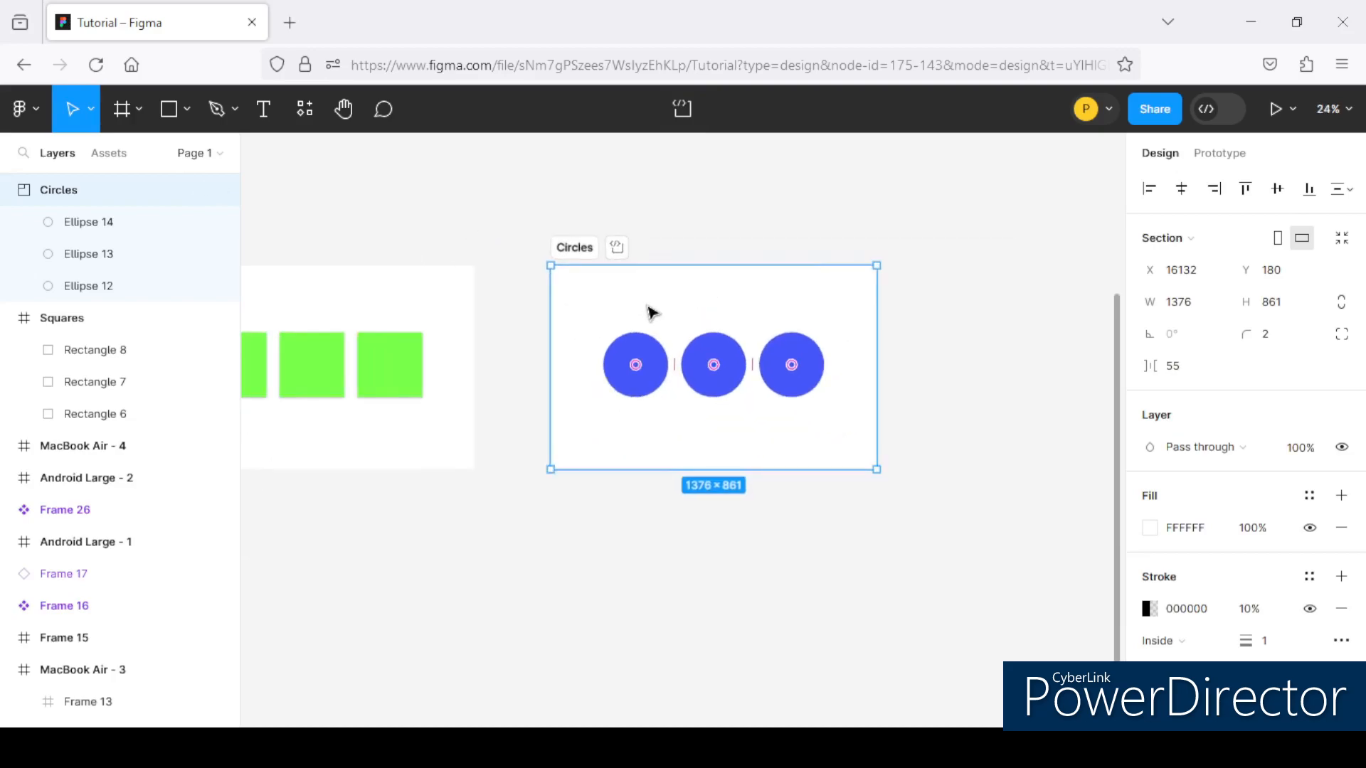
scroll(557, 268, up, 2)
scroll(742, 267, down, 3)
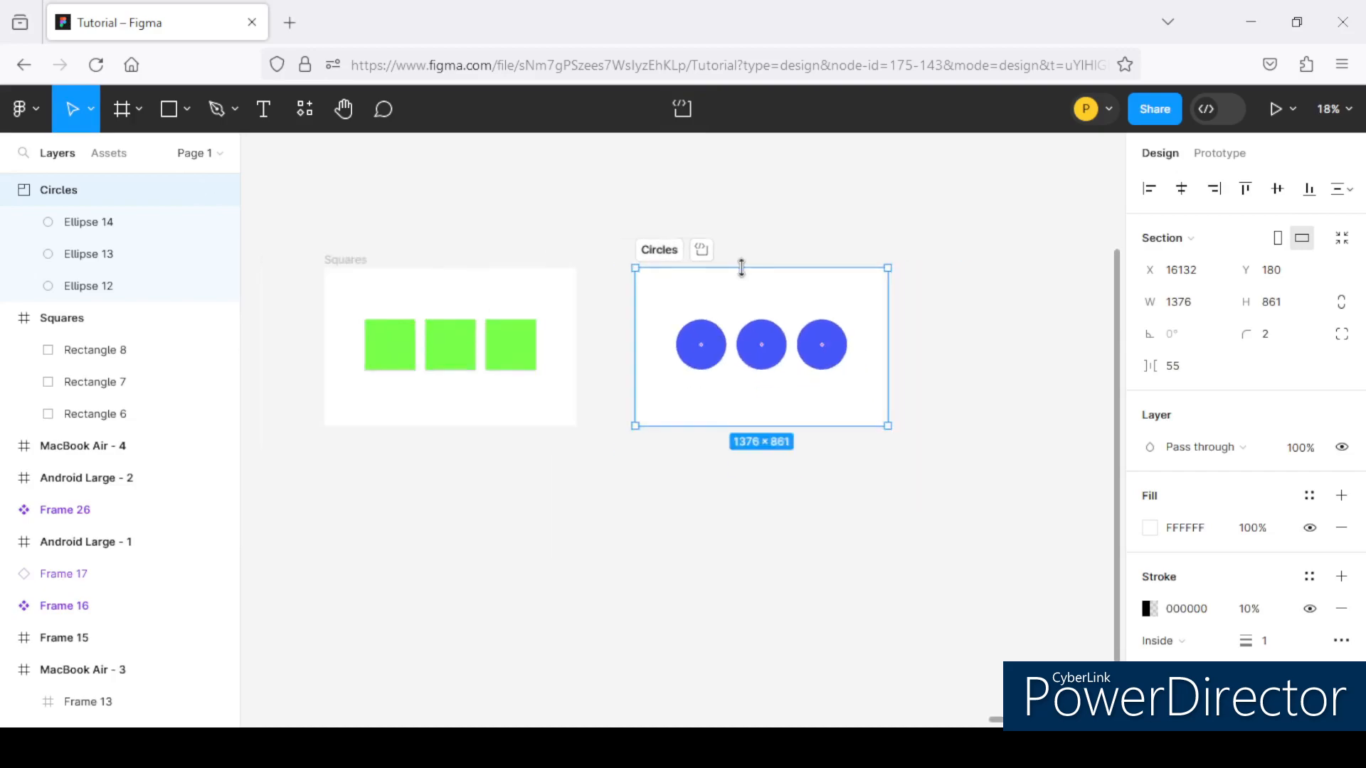
scroll(533, 310, up, 2)
click(517, 279)
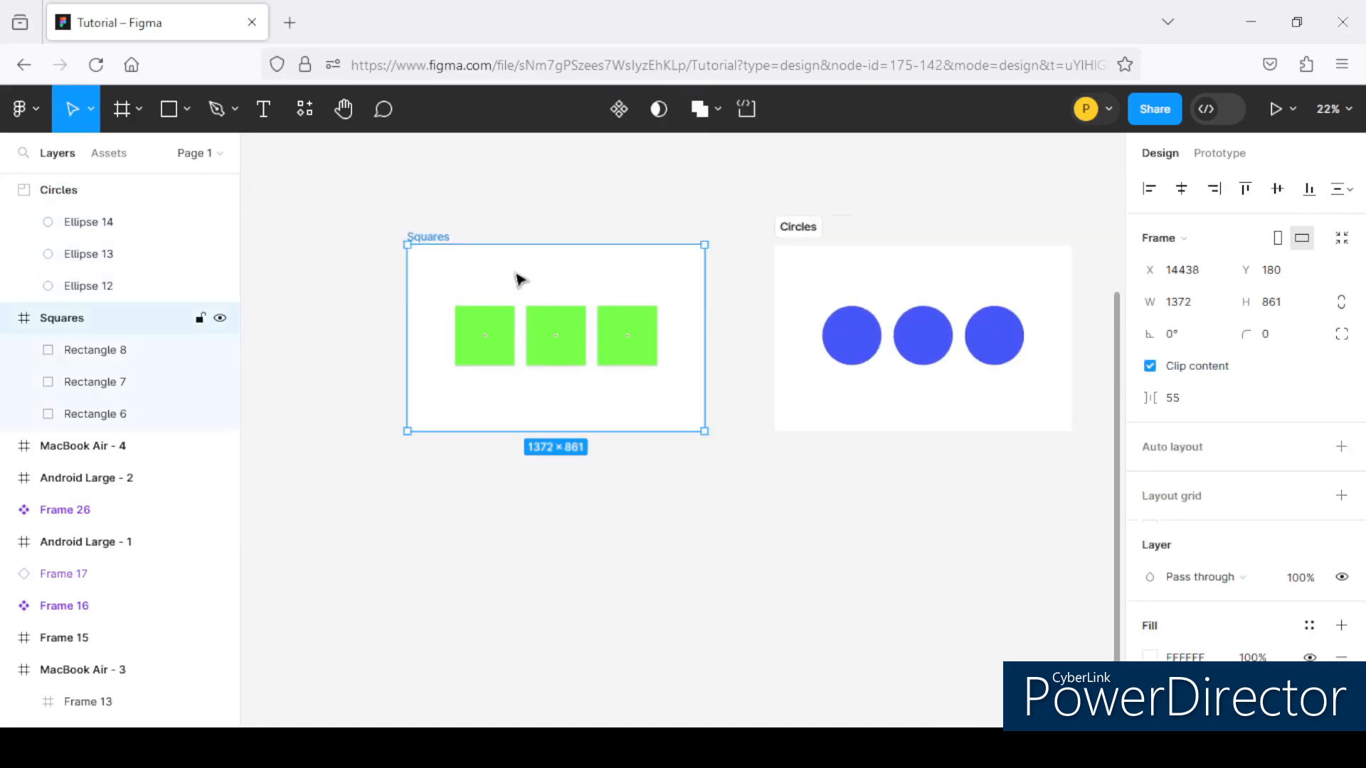
scroll(517, 279, down, 3)
click(601, 209)
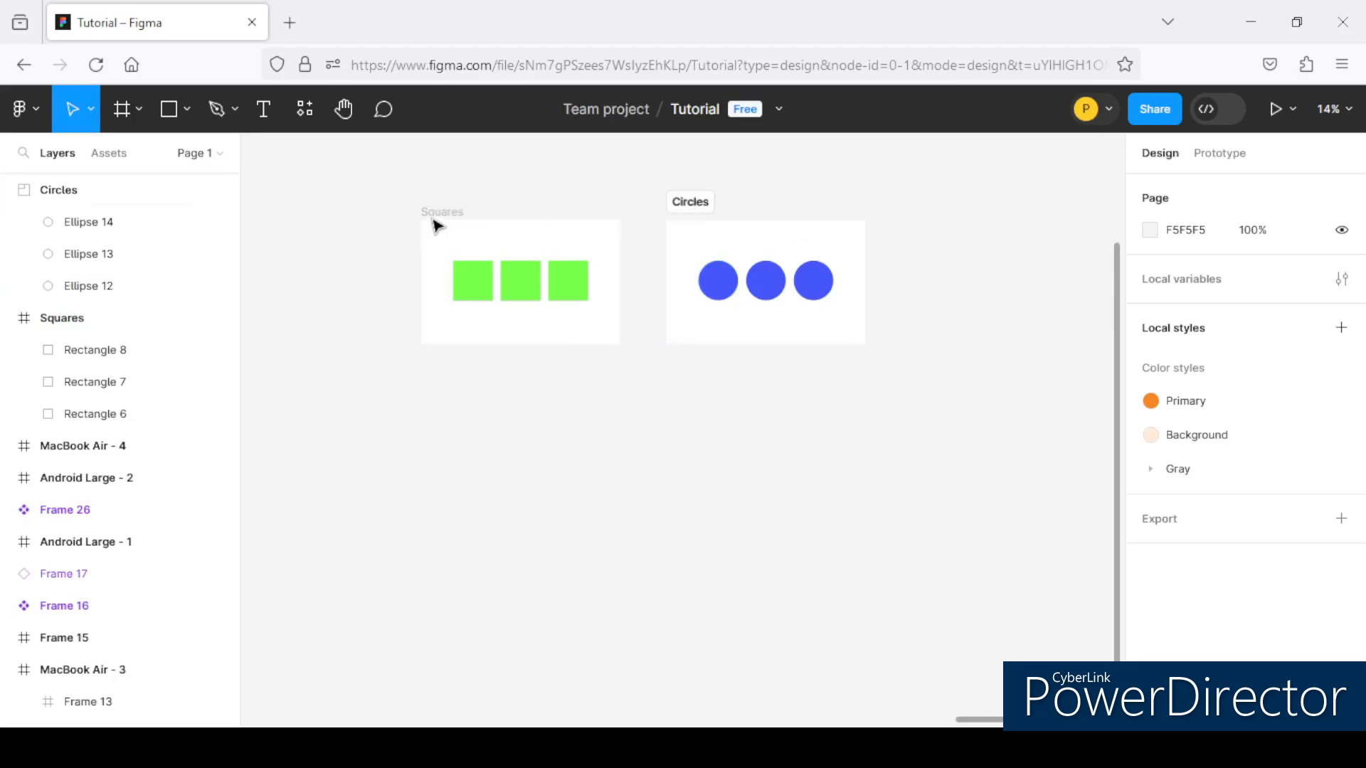
scroll(475, 210, up, 5)
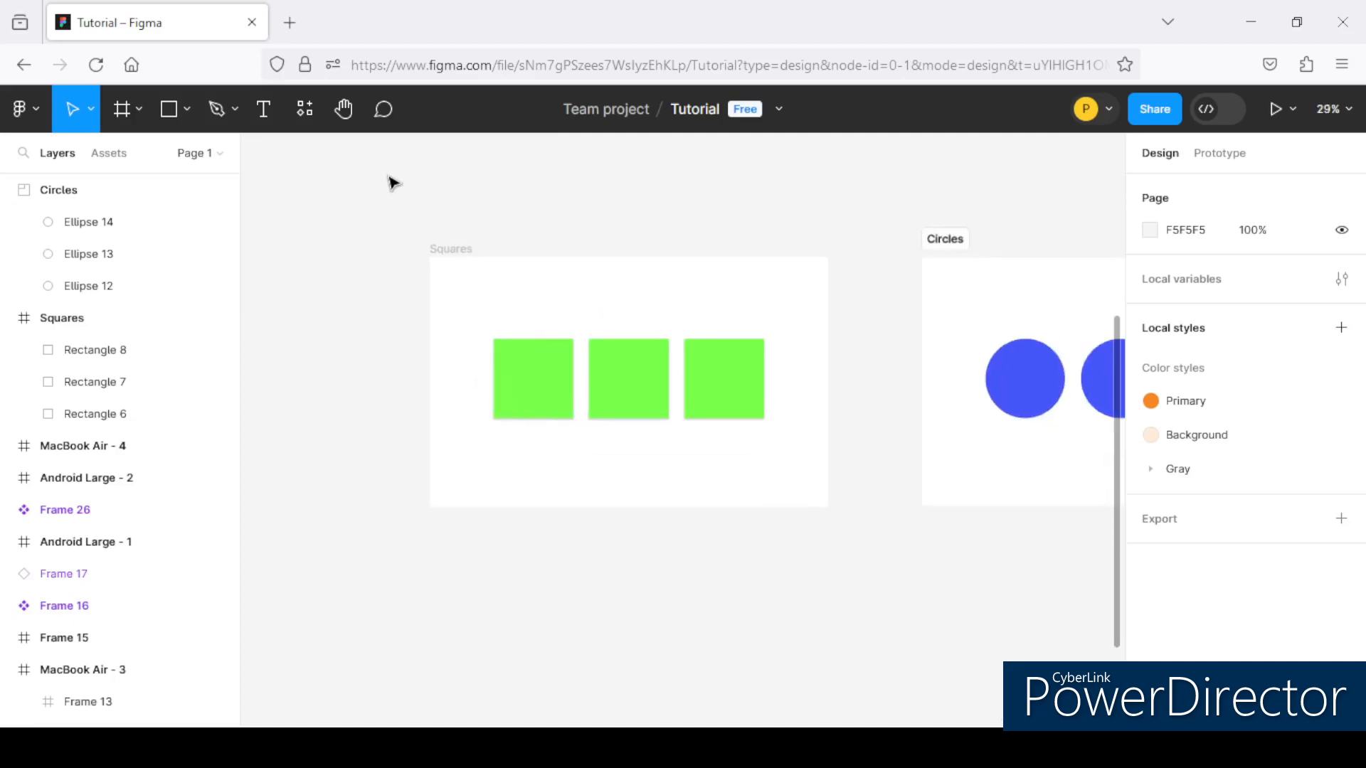
scroll(393, 184, down, 5)
scroll(518, 247, up, 3)
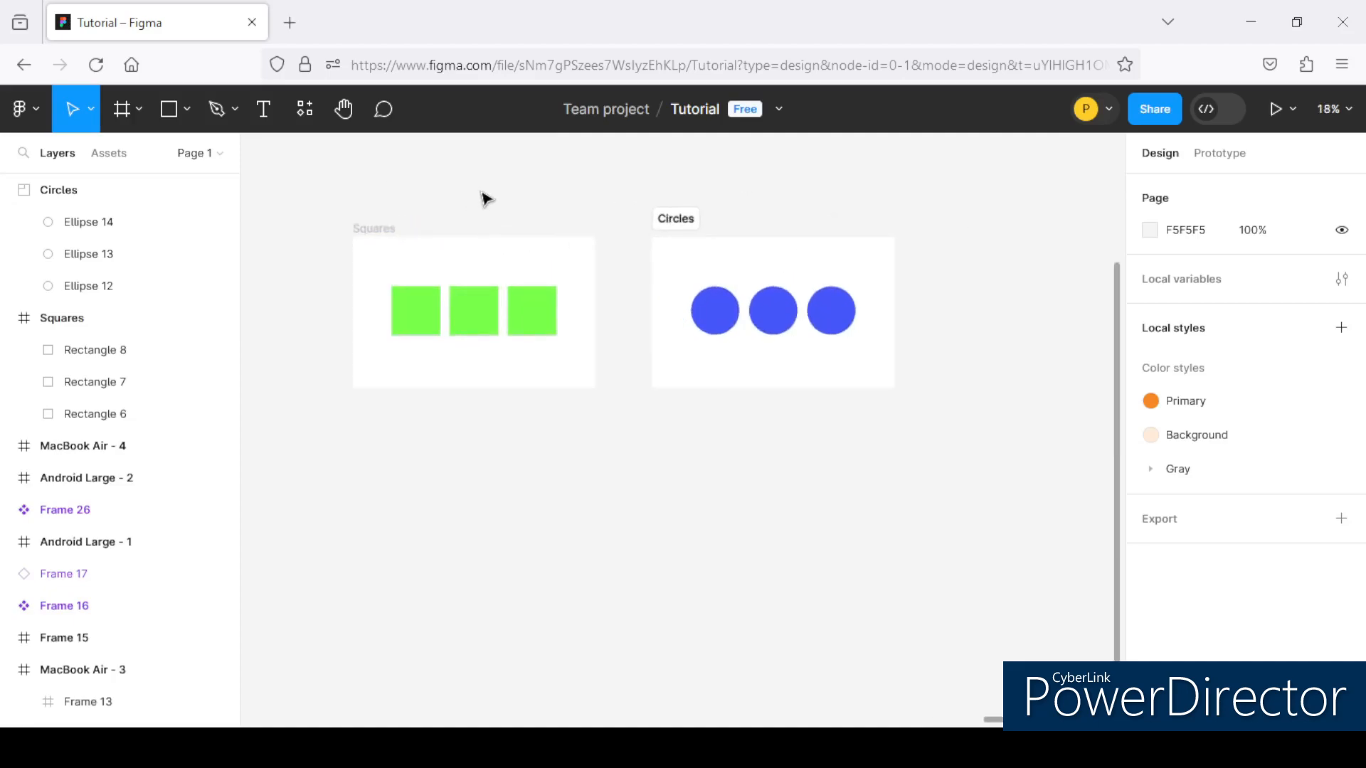